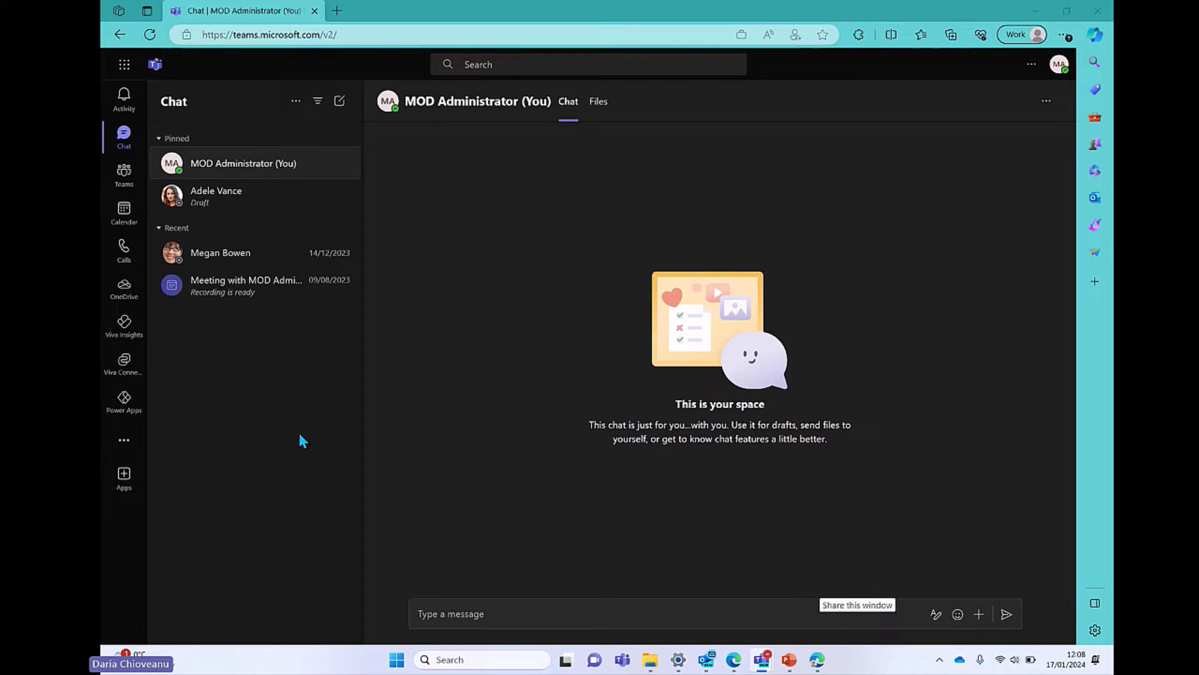
- Open Viva Learning from the more-apps list and pin it to the Teams sidebar
left_click(125, 448)
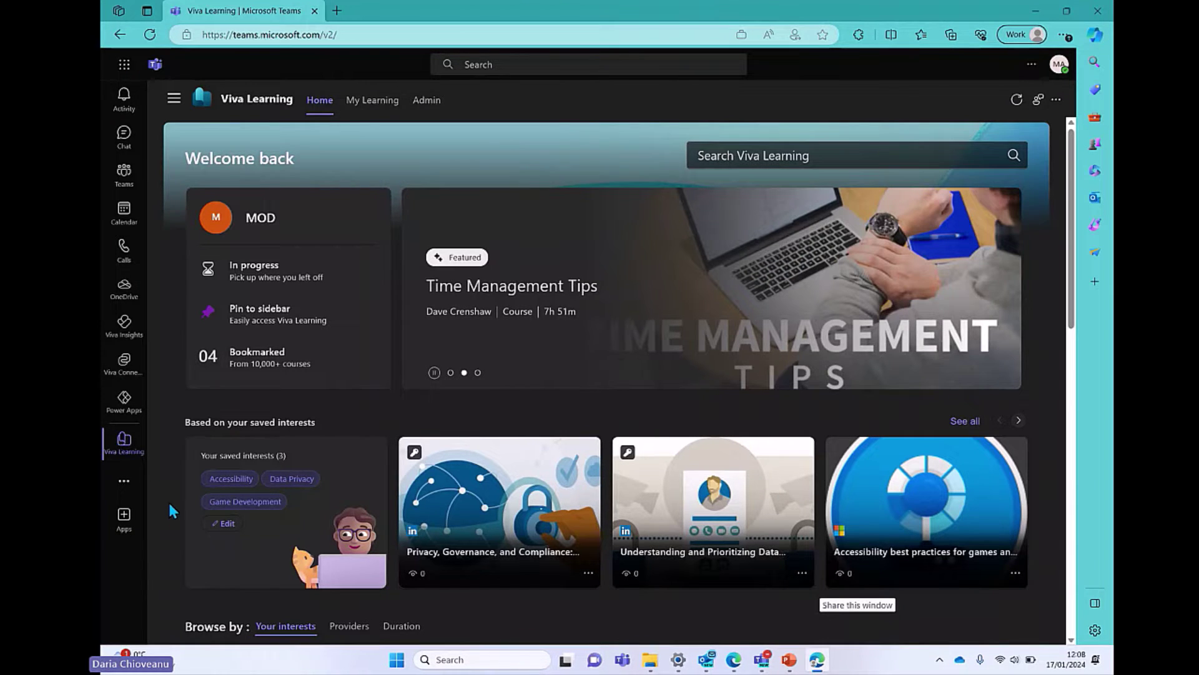
right_click(138, 458)
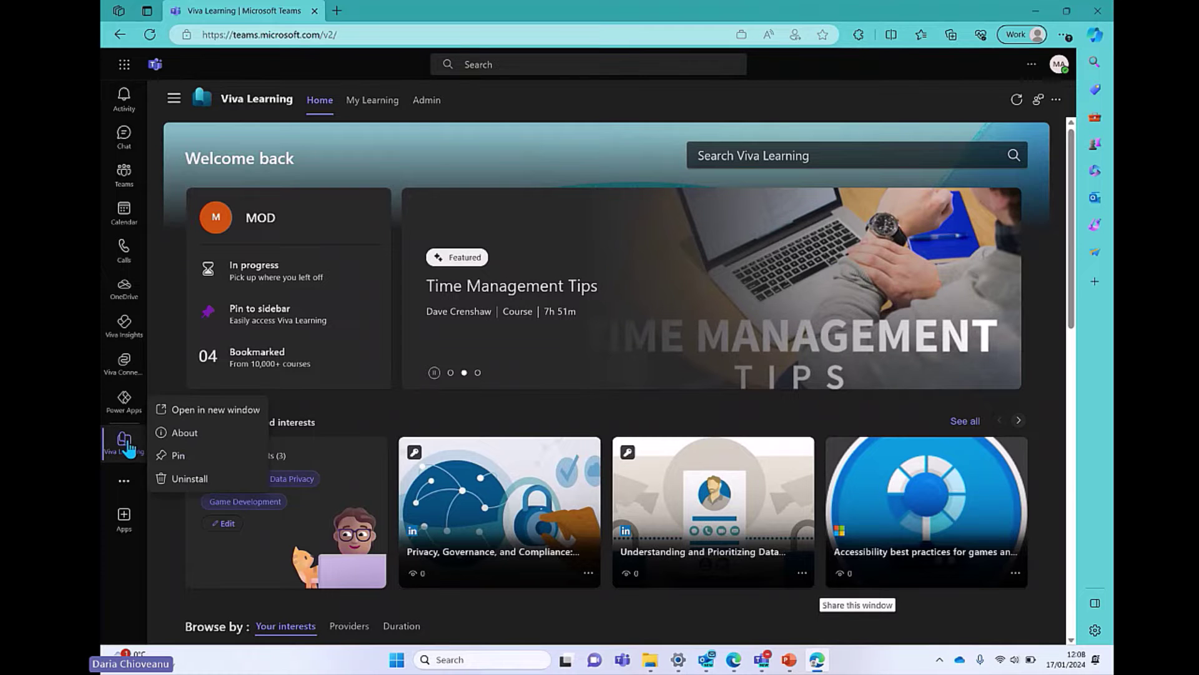
left_click(185, 458)
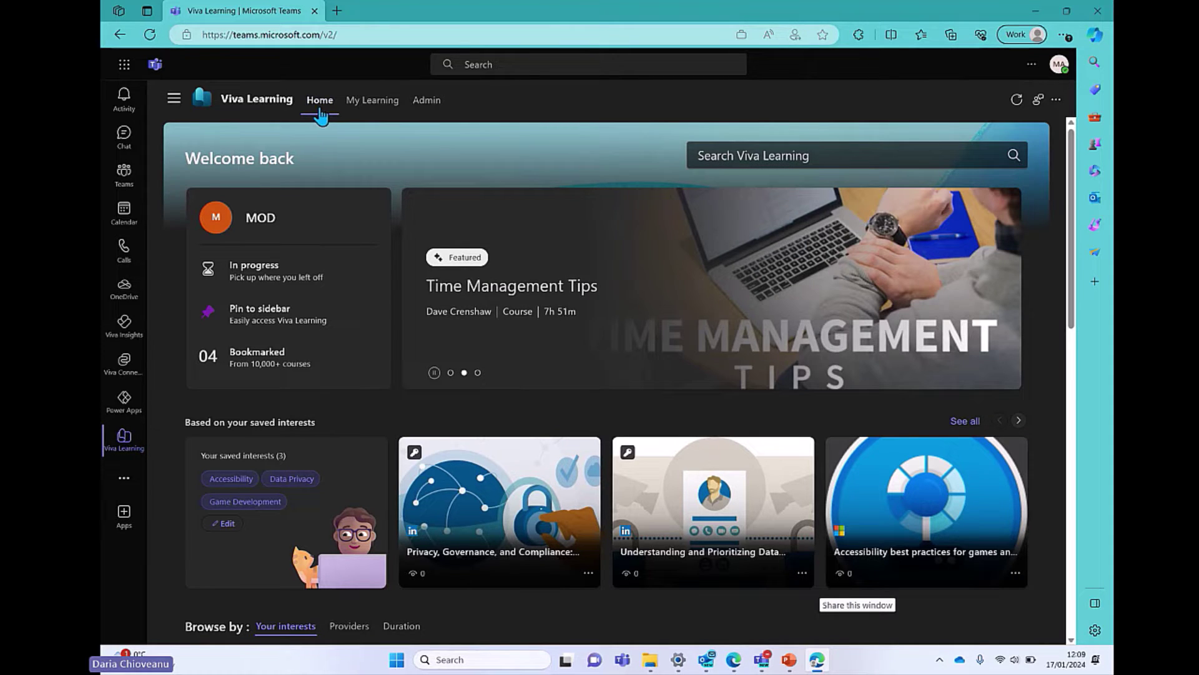
scroll(401, 220, "down", 1)
scroll(401, 224, "down", 10)
scroll(411, 288, "up", 11)
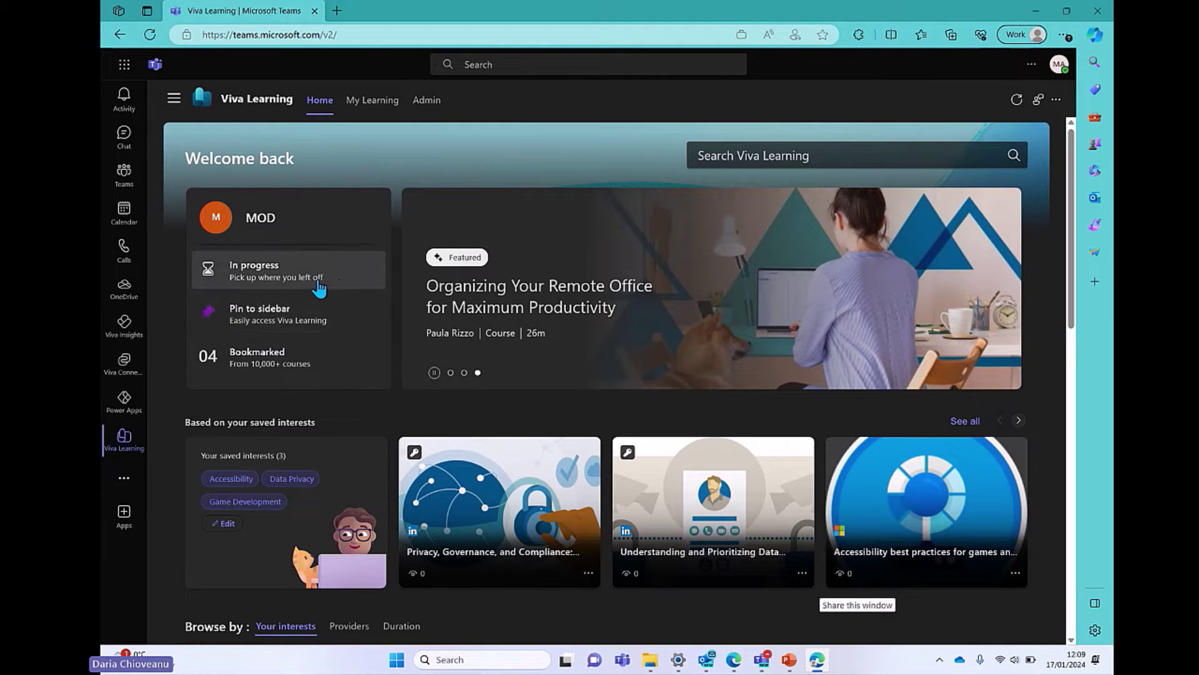
left_click(274, 277)
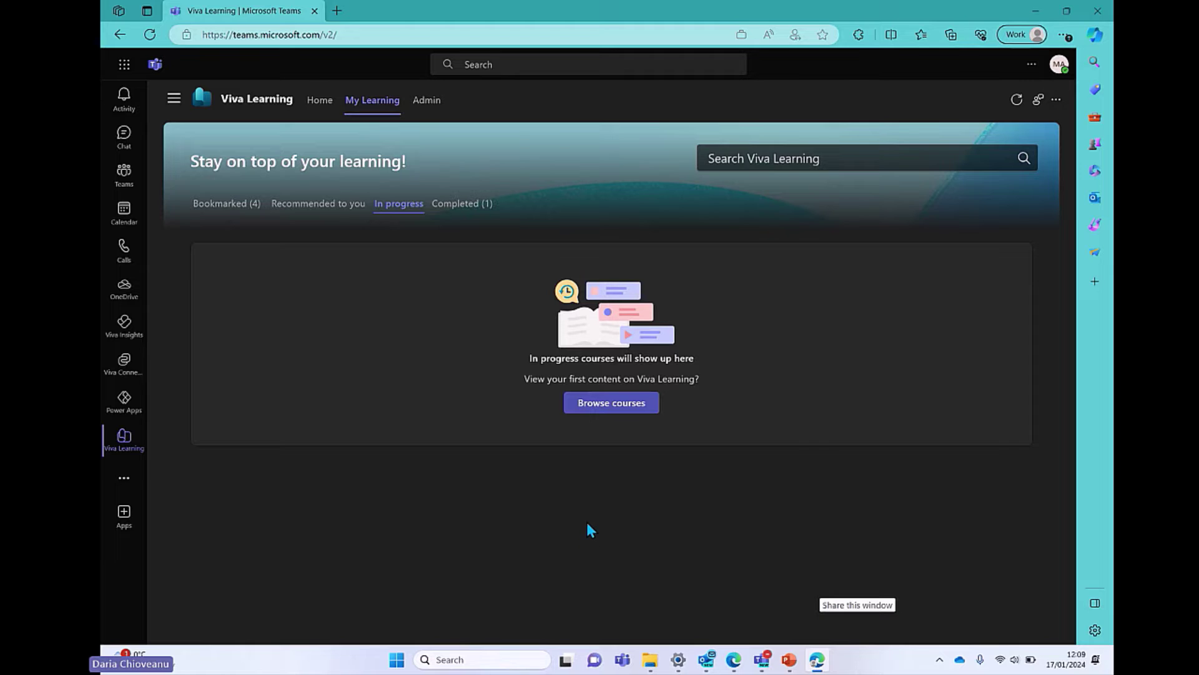
left_click(319, 109)
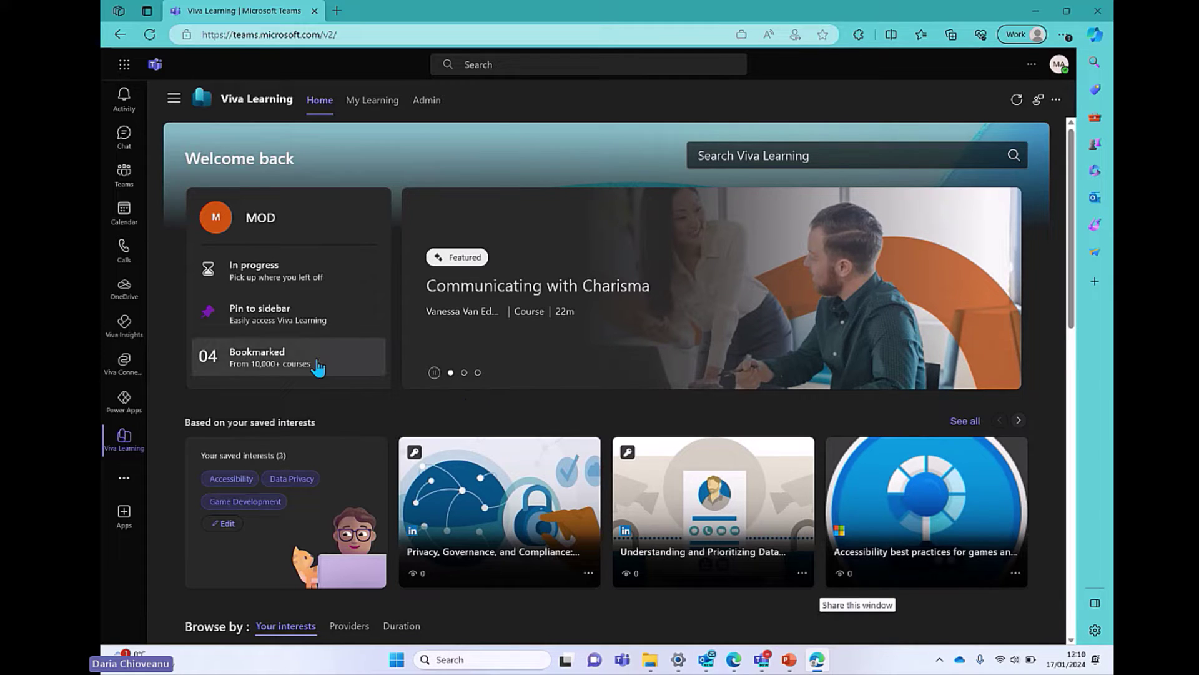
left_click(289, 361)
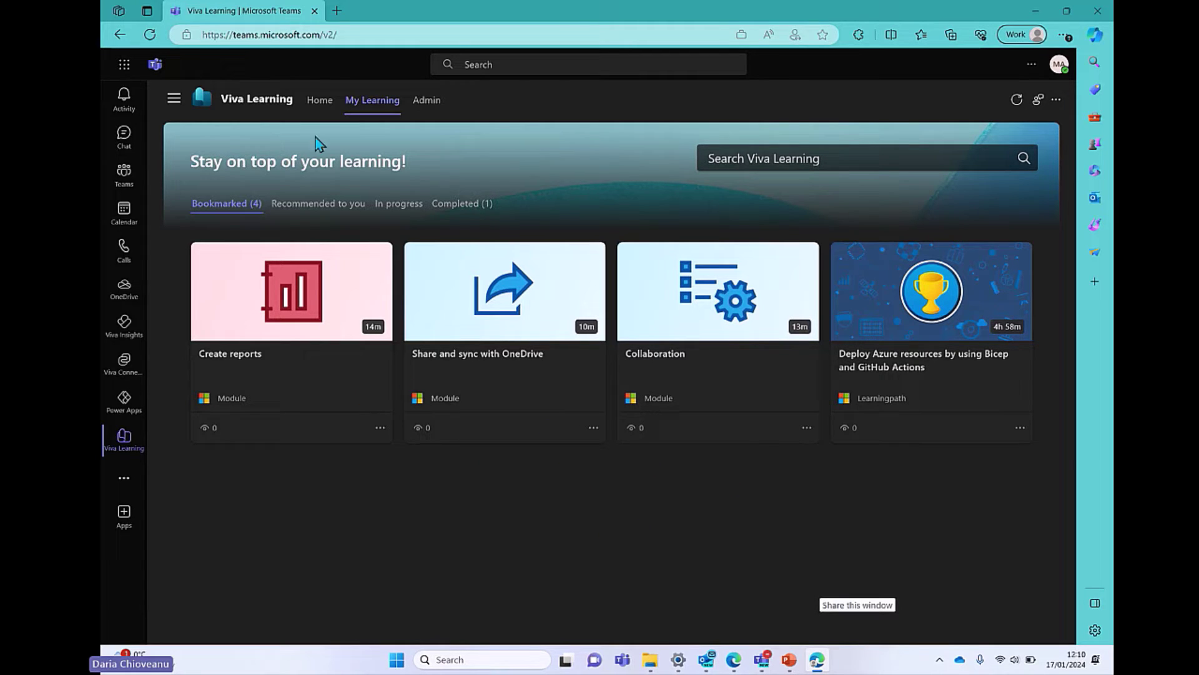
left_click(323, 103)
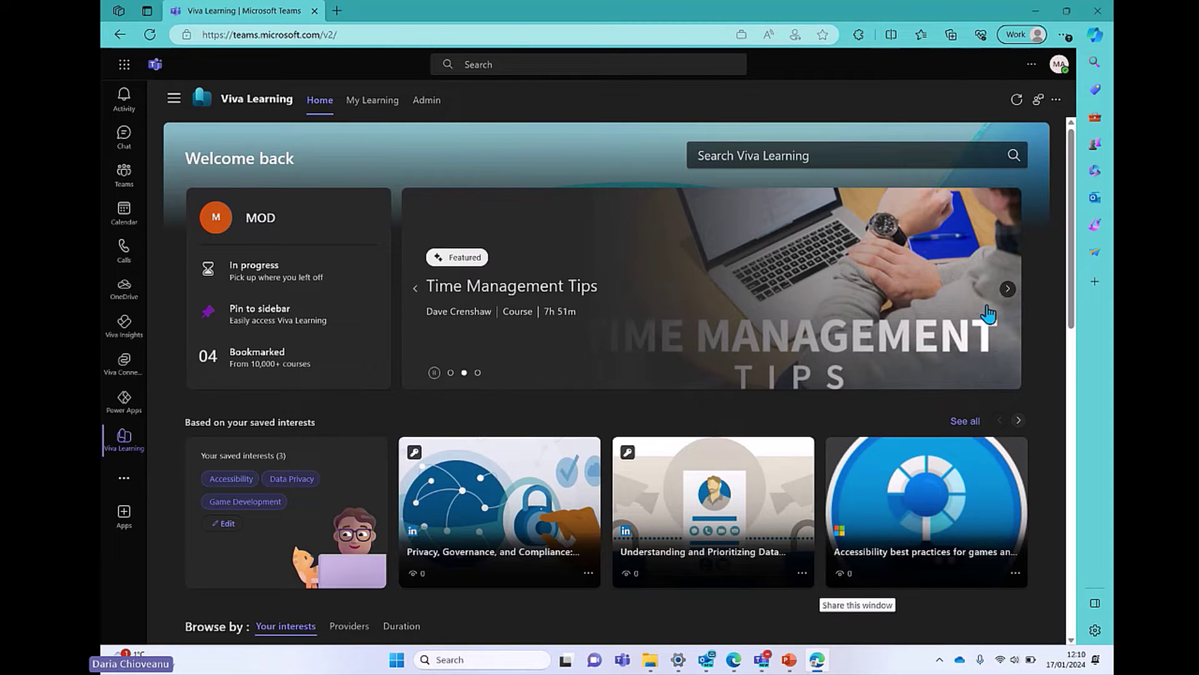
- Cycle the featured courses forward three and back two, then scroll to Browse by: Your interests
left_click(1008, 290)
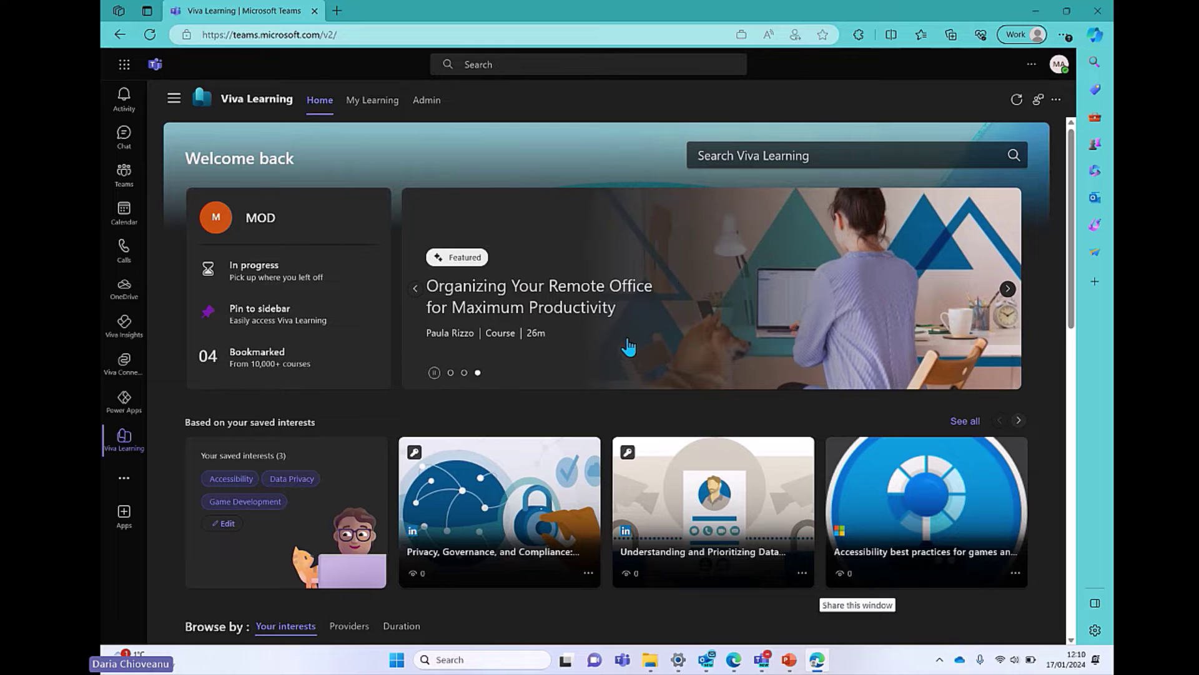
left_click(1007, 291)
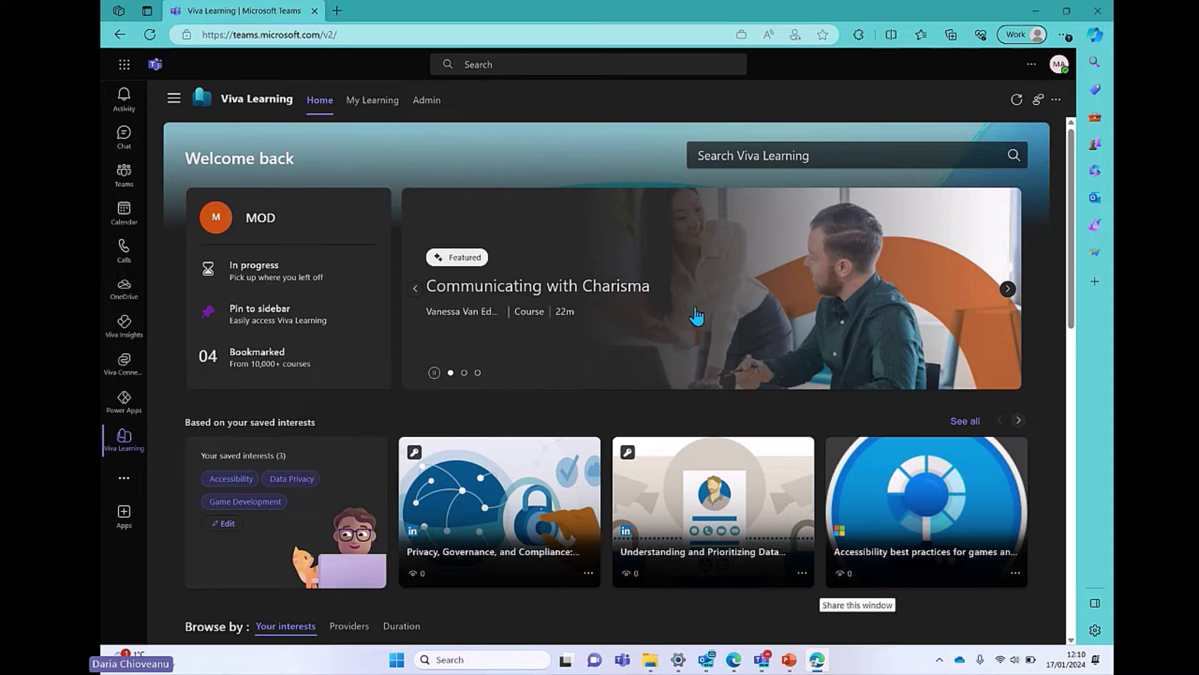
left_click(1008, 291)
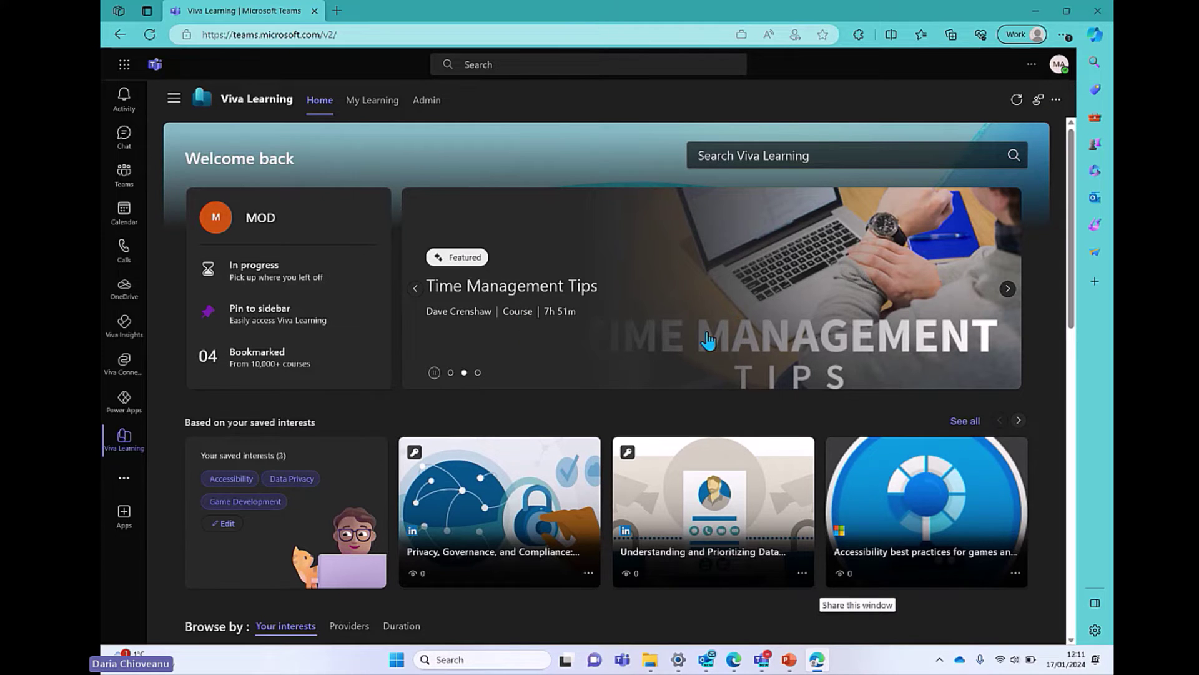
left_click(414, 288)
left_click(415, 288)
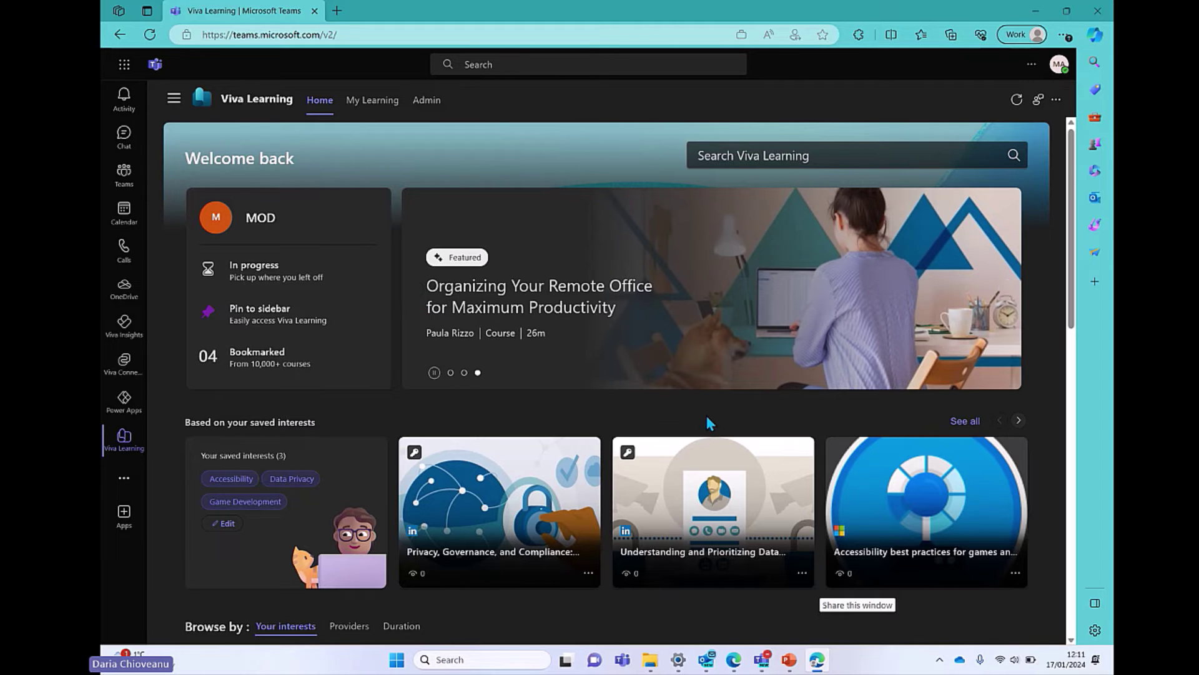
scroll(605, 374, "down", 2)
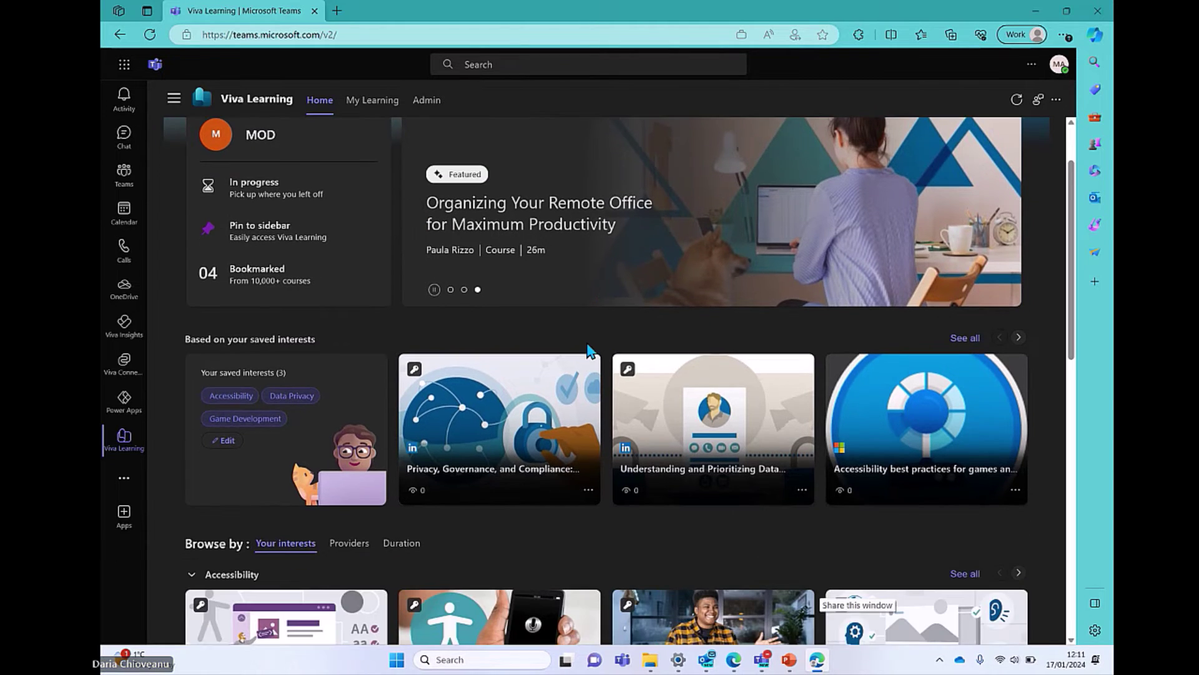
scroll(590, 349, "down", 4)
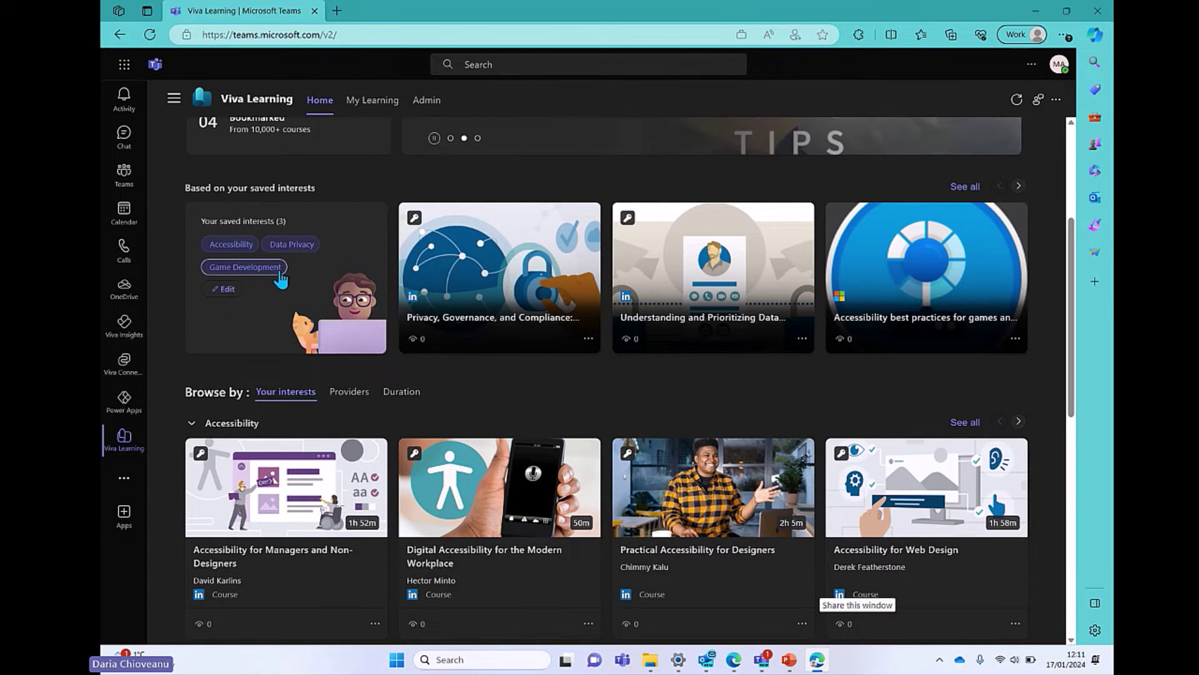
- Add Accounting, Cloud Computing and Java to the saved interests and save
left_click(226, 290)
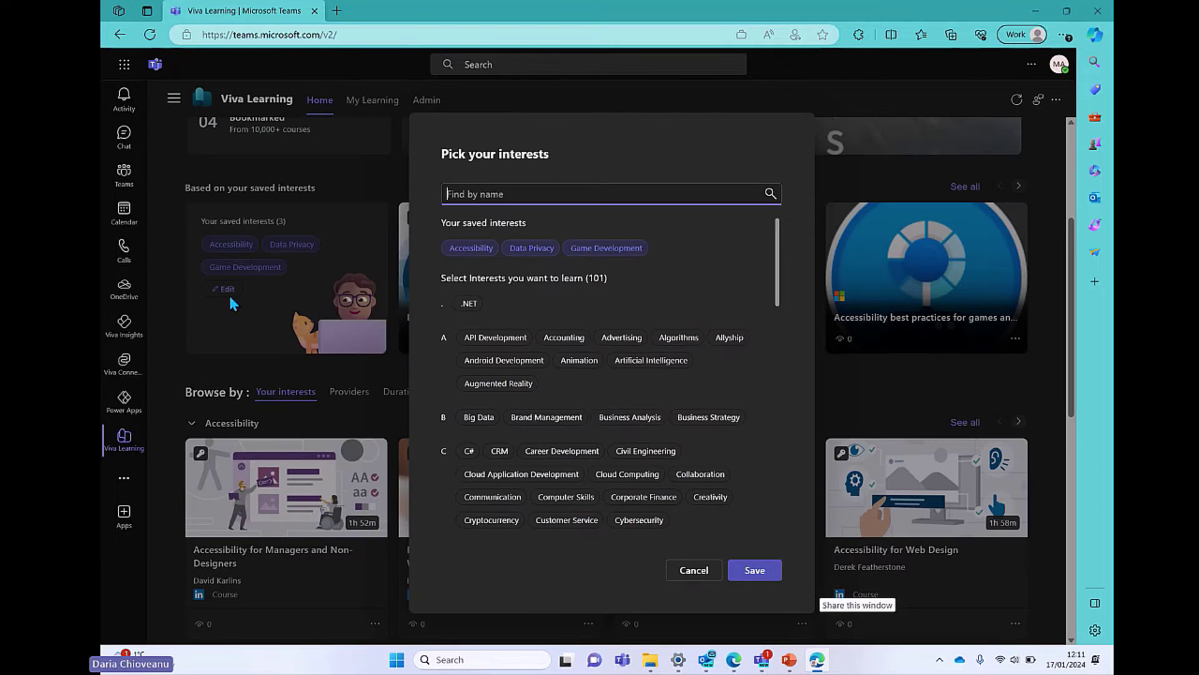
scroll(647, 396, "down", 6)
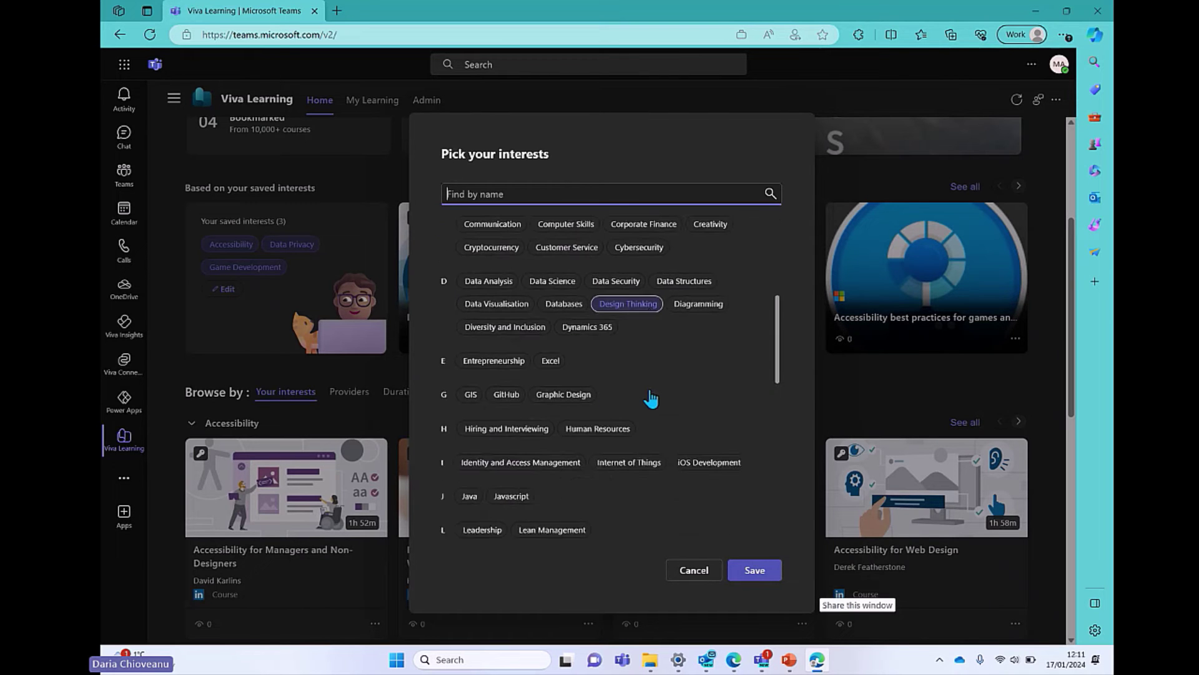
scroll(649, 390, "down", 8)
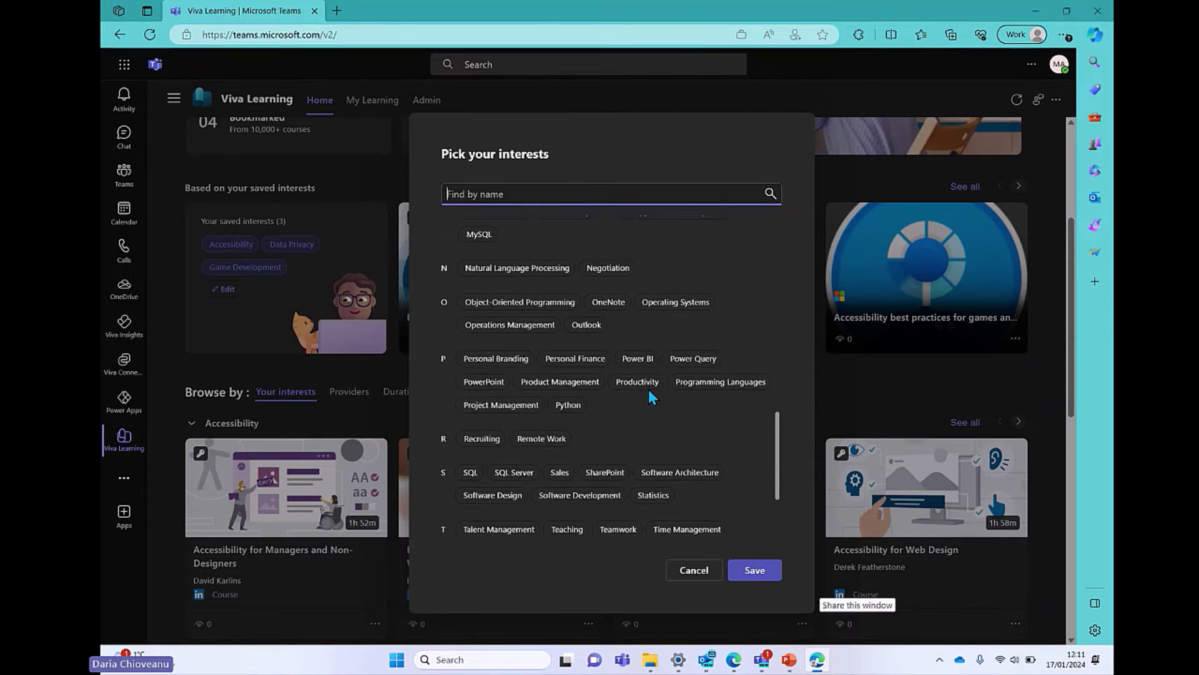
scroll(649, 389, "up", 14)
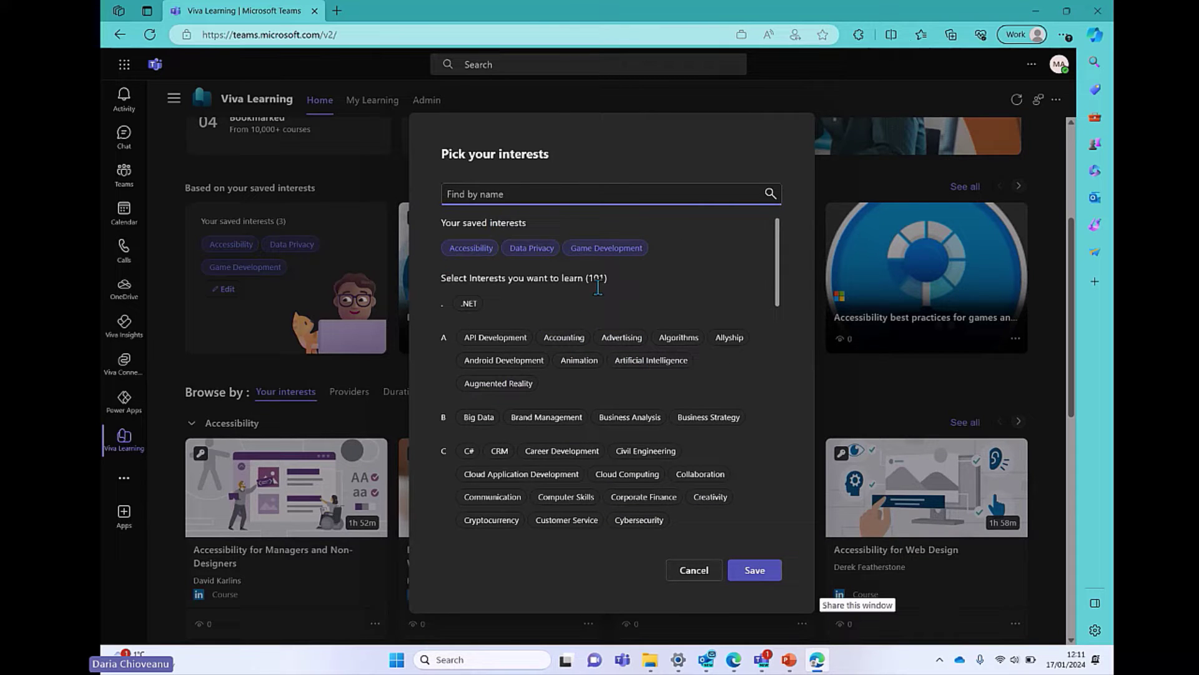
scroll(691, 376, "down", 1)
left_click(564, 294)
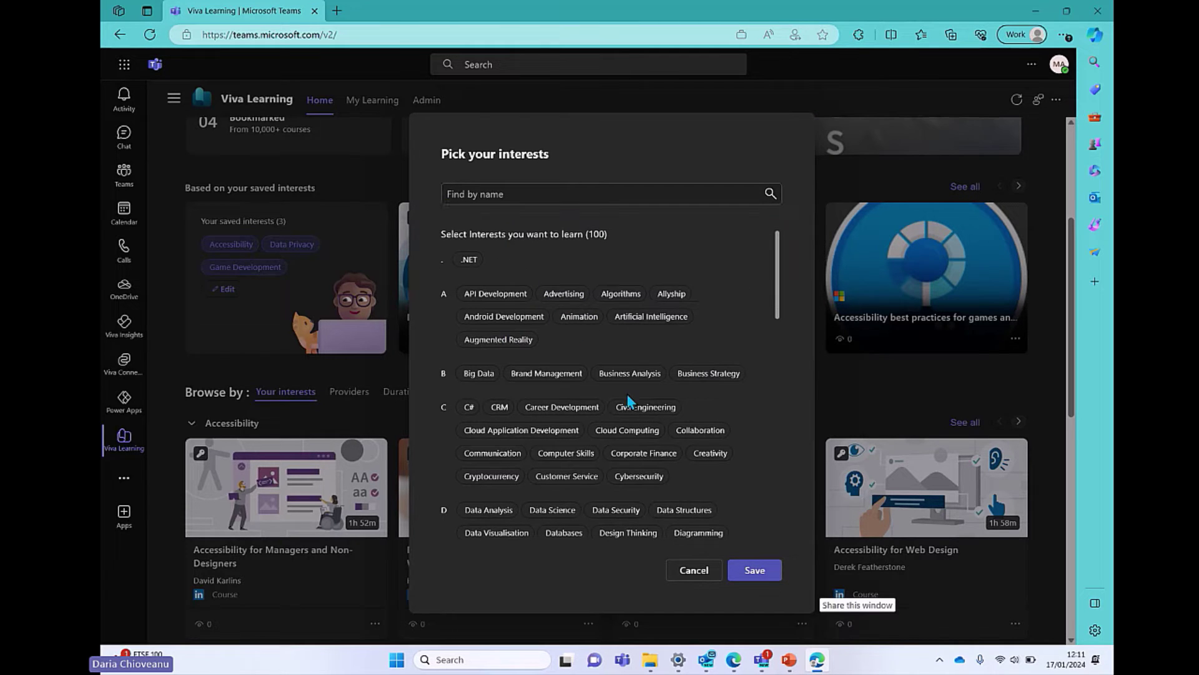
scroll(655, 402, "down", 2)
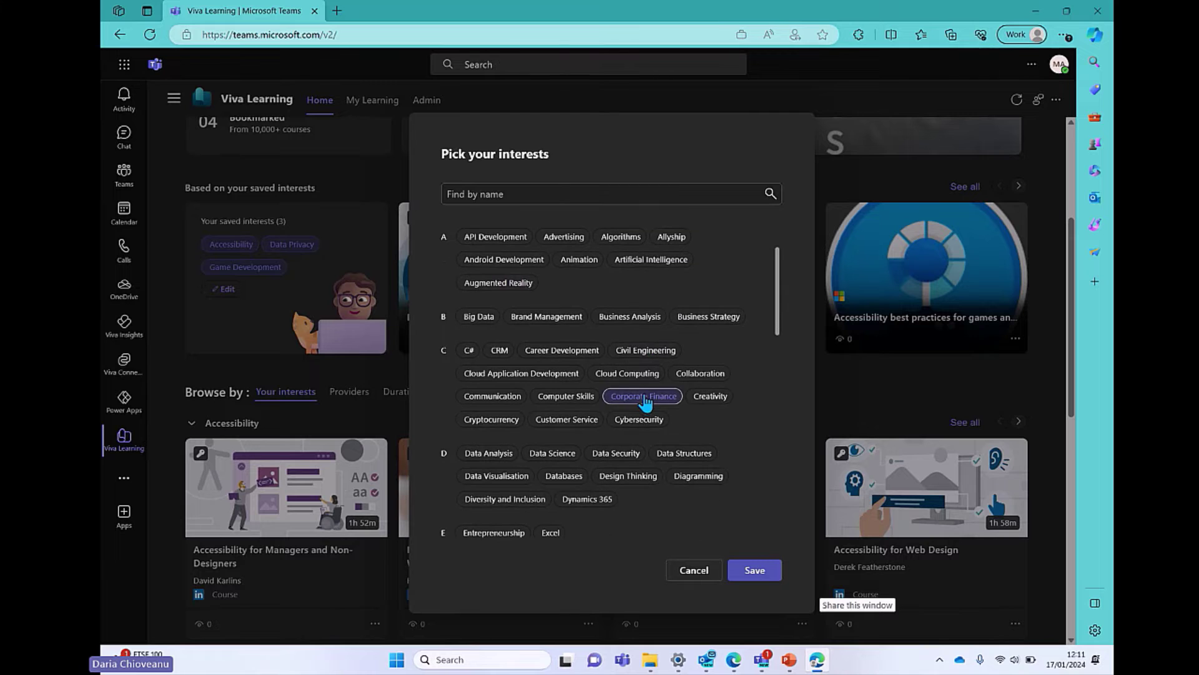
left_click(627, 337)
scroll(661, 424, "down", 3)
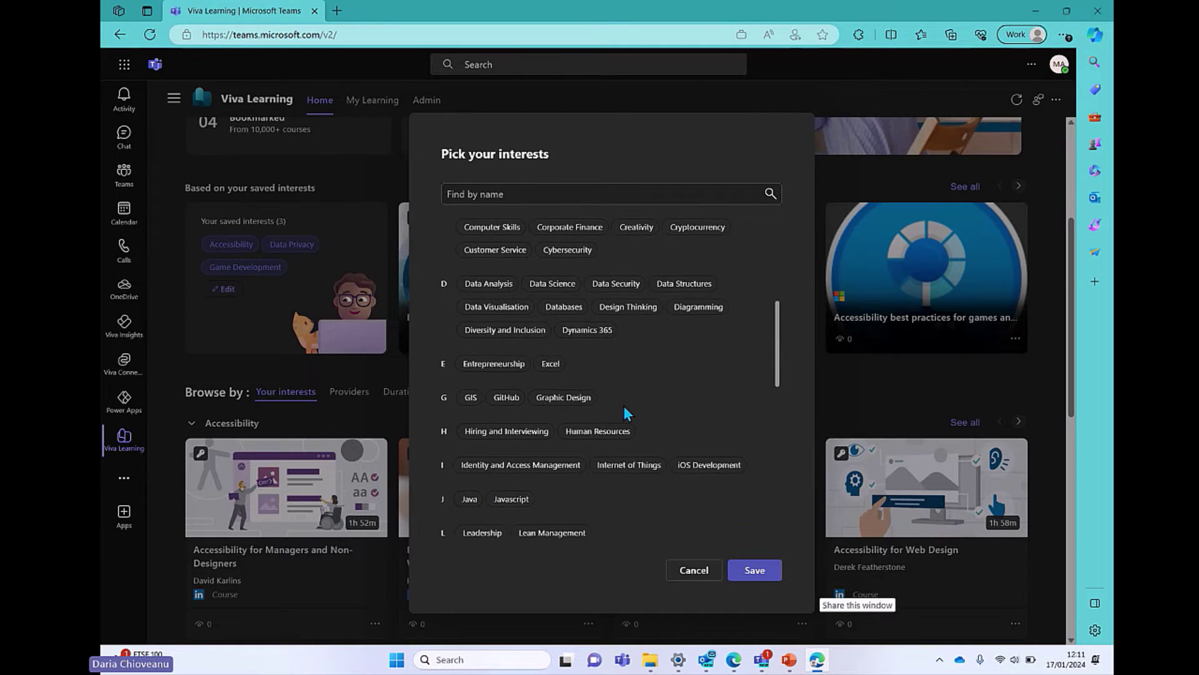
scroll(618, 398, "down", 6)
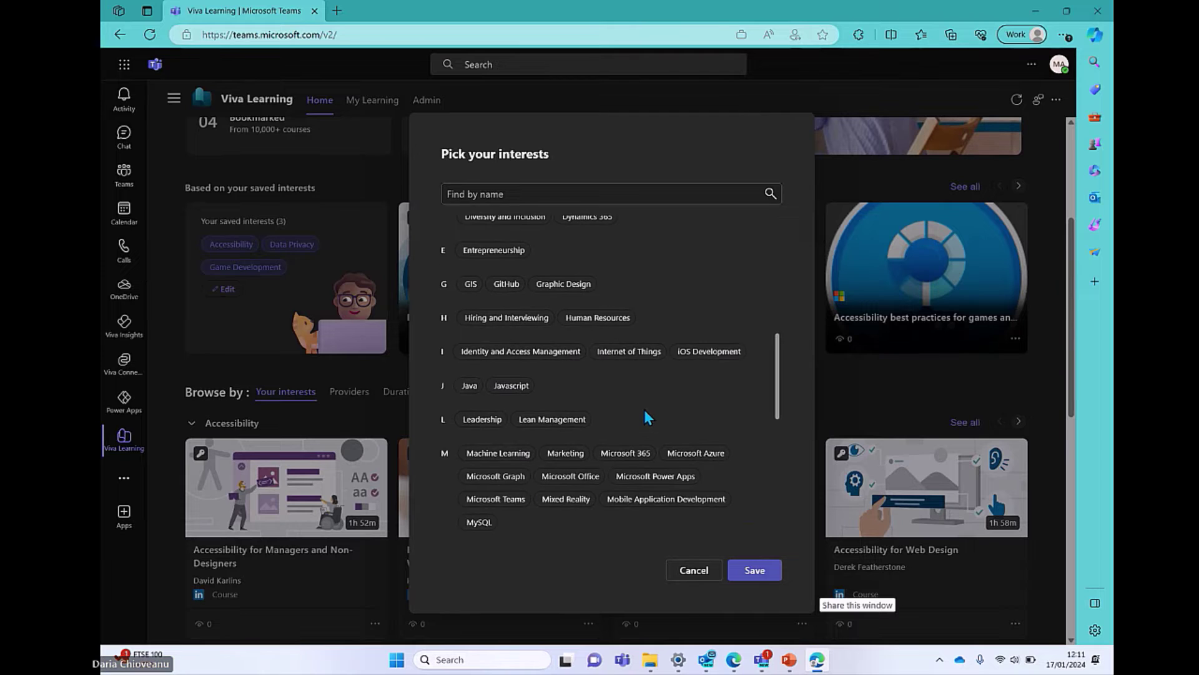
left_click(475, 267)
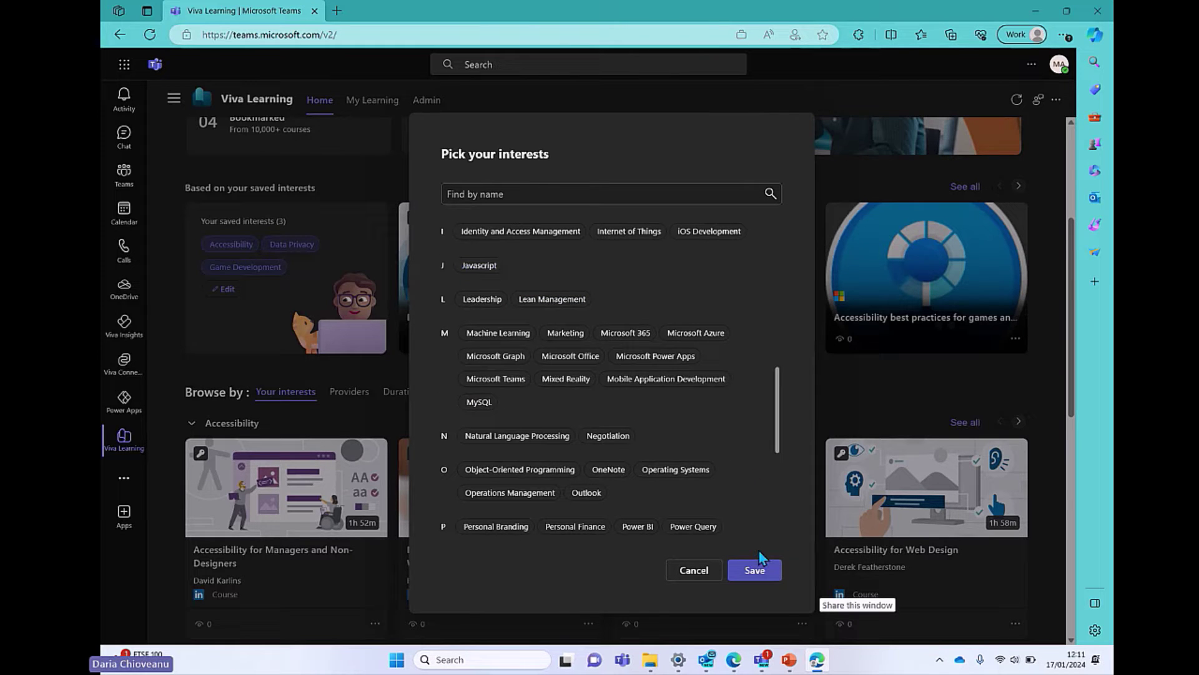
left_click(748, 573)
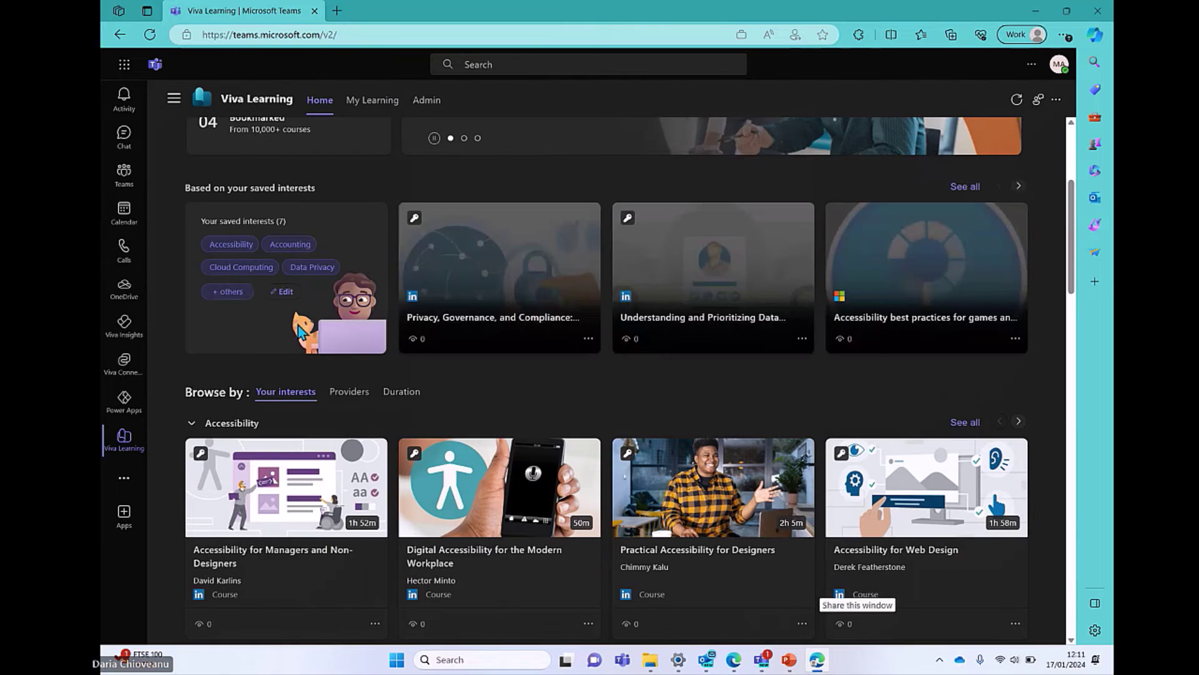
- Remove Java from the saved interests and save again
left_click(282, 291)
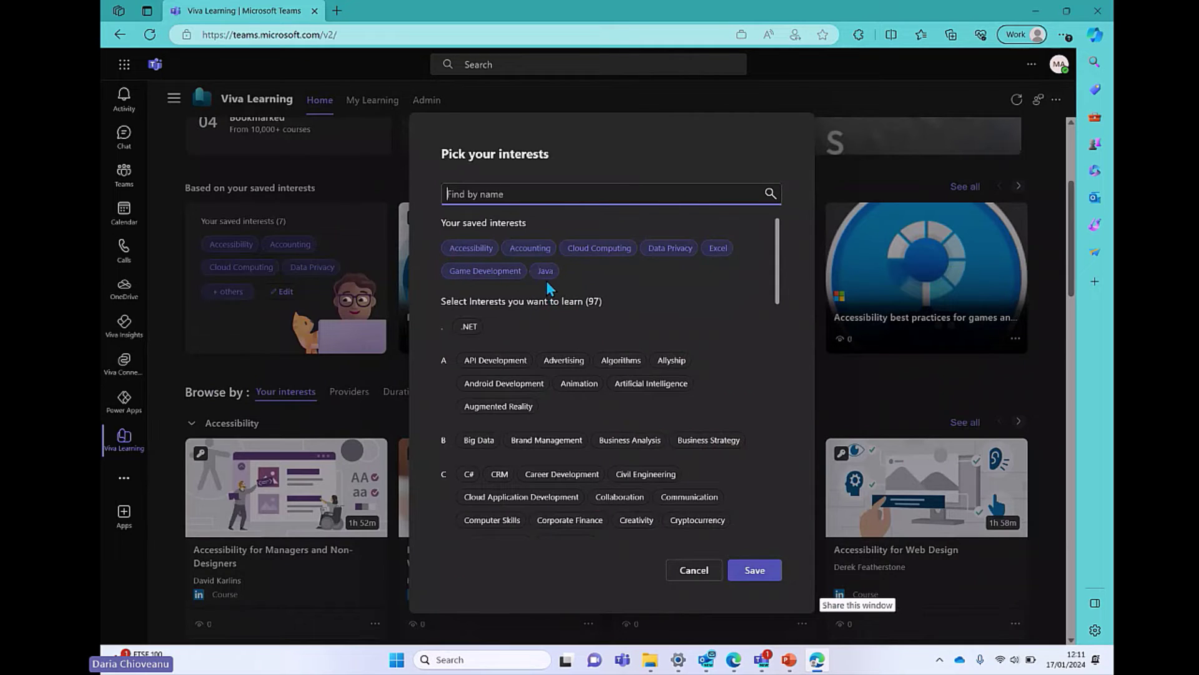
right_click(549, 270)
left_click(544, 271)
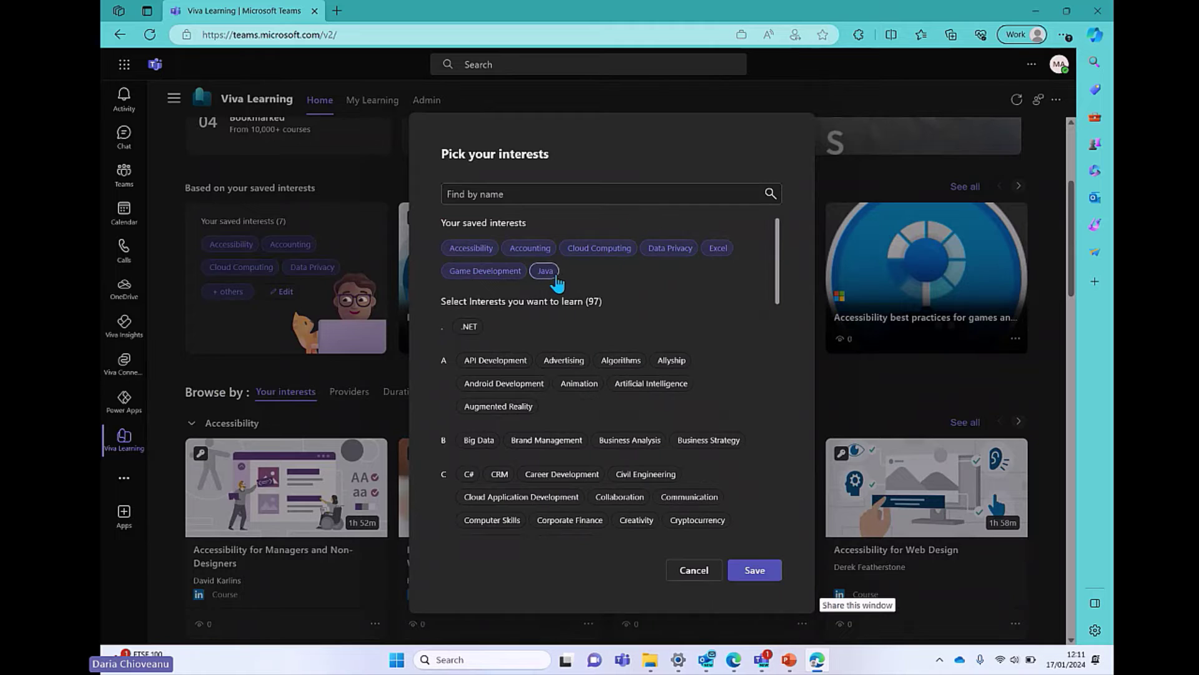
left_click(549, 270)
left_click(731, 576)
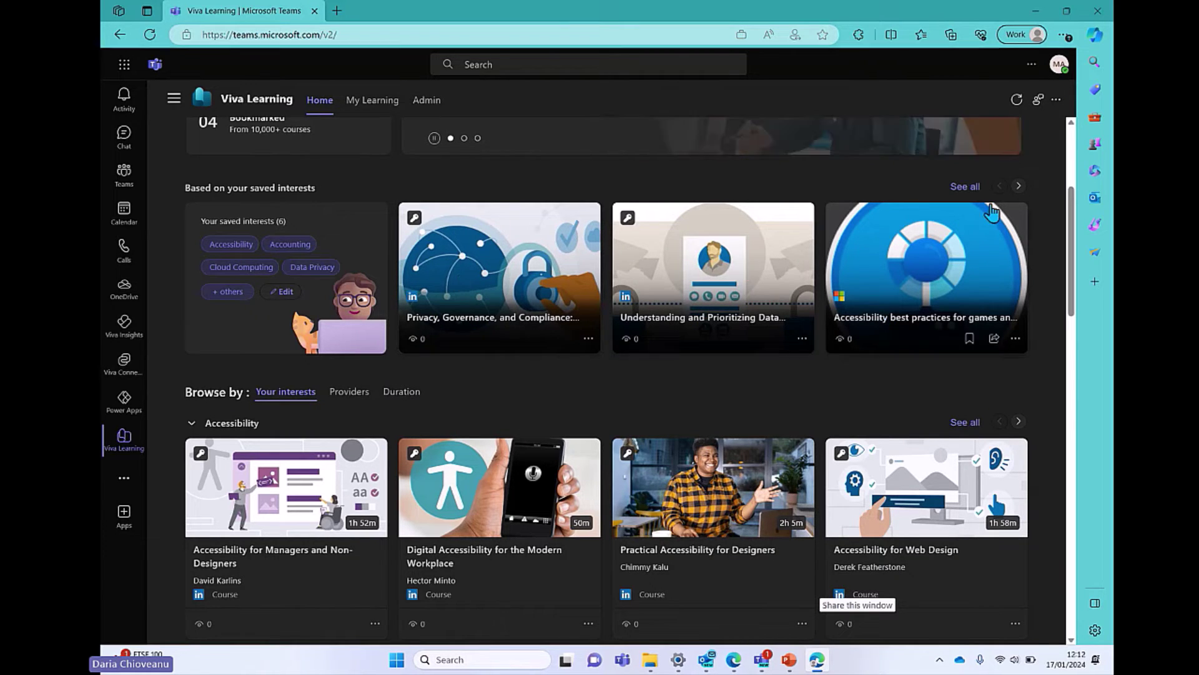
- Page the 'Based on your saved interests' row forward six times to reach Excel: Management Accounting
left_click(1018, 186)
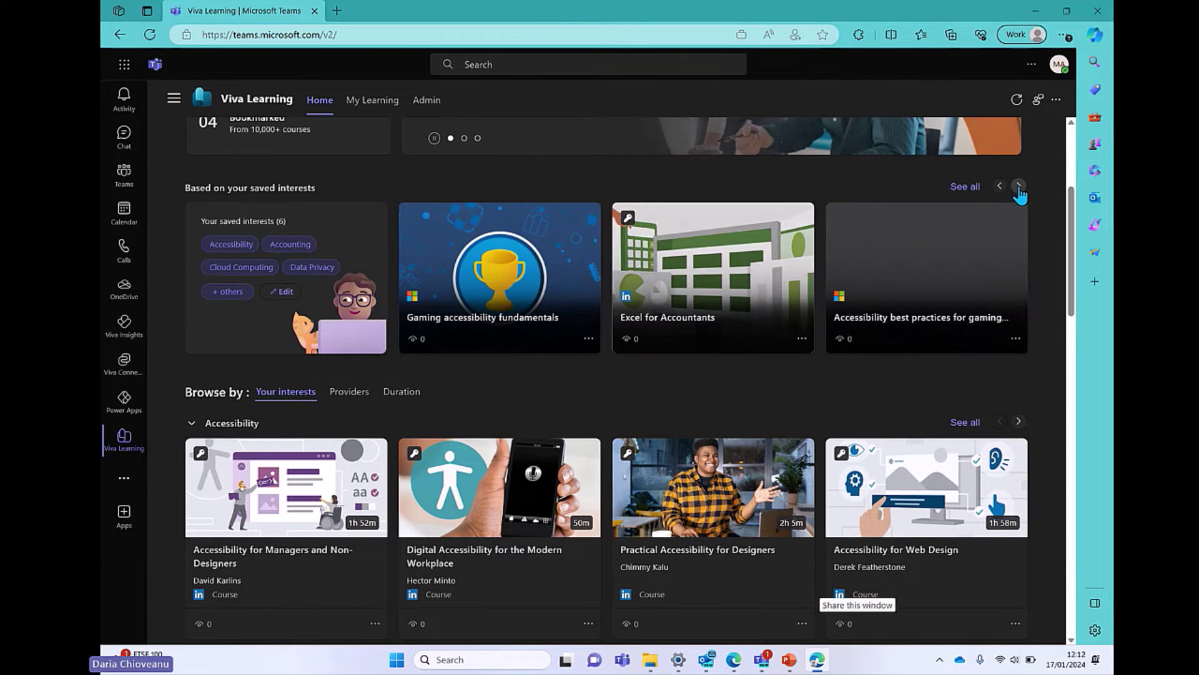
left_click(1019, 186)
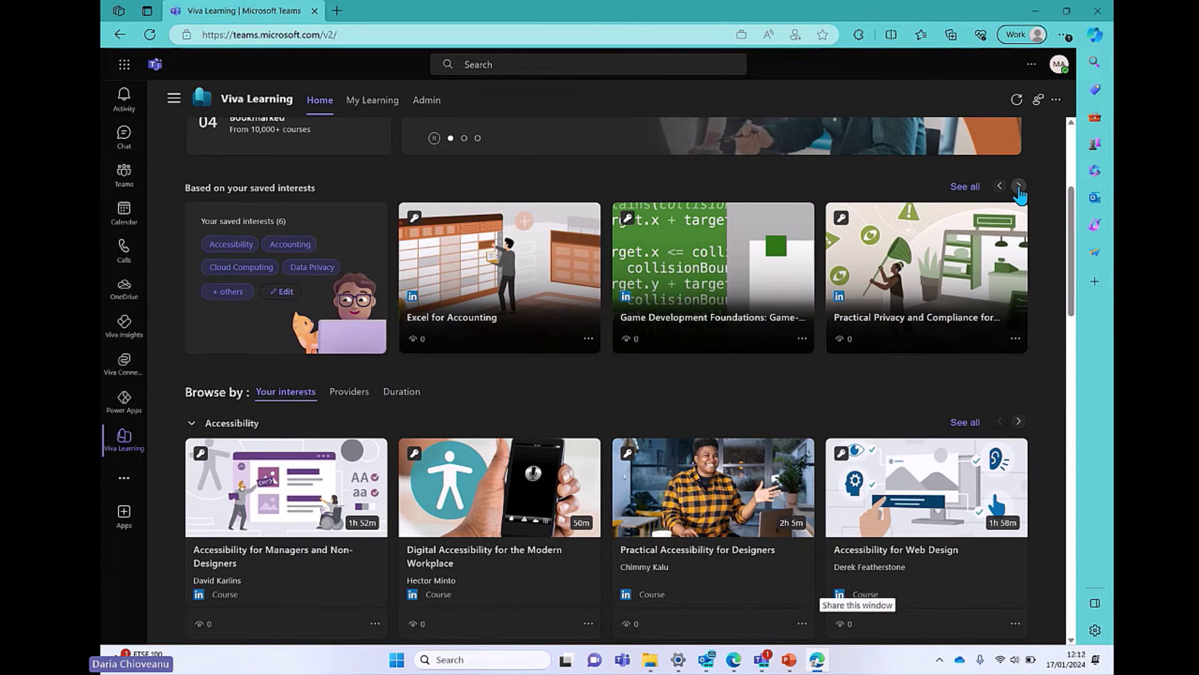
left_click(1018, 186)
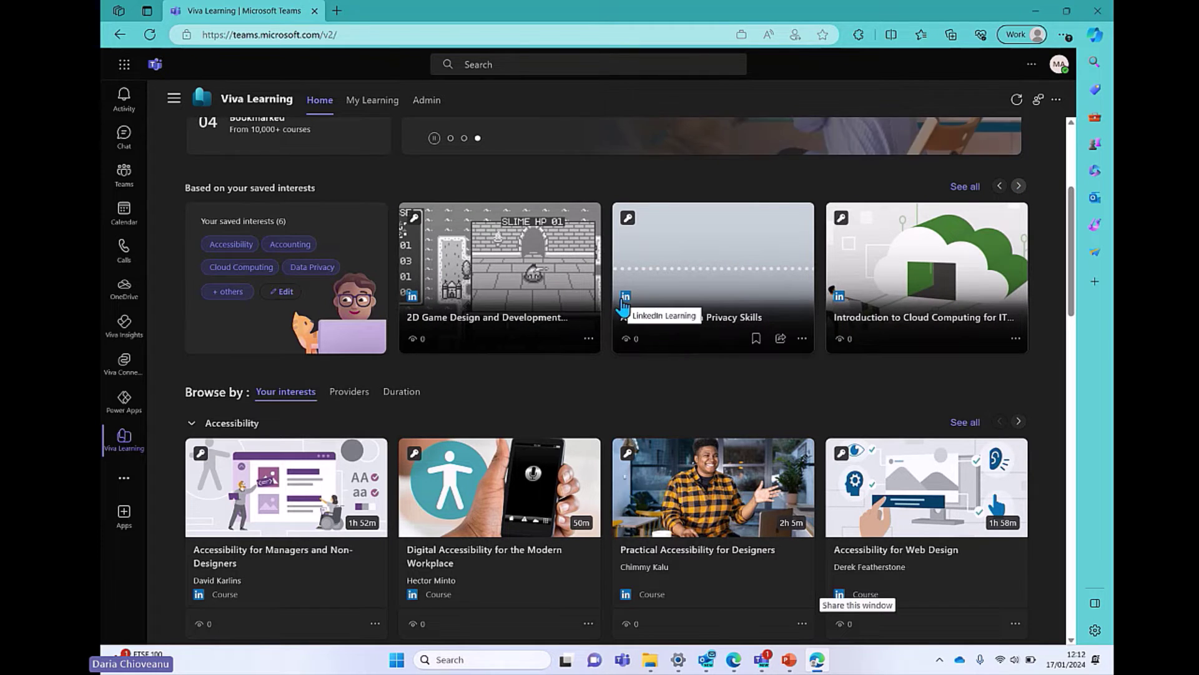
left_click(1018, 186)
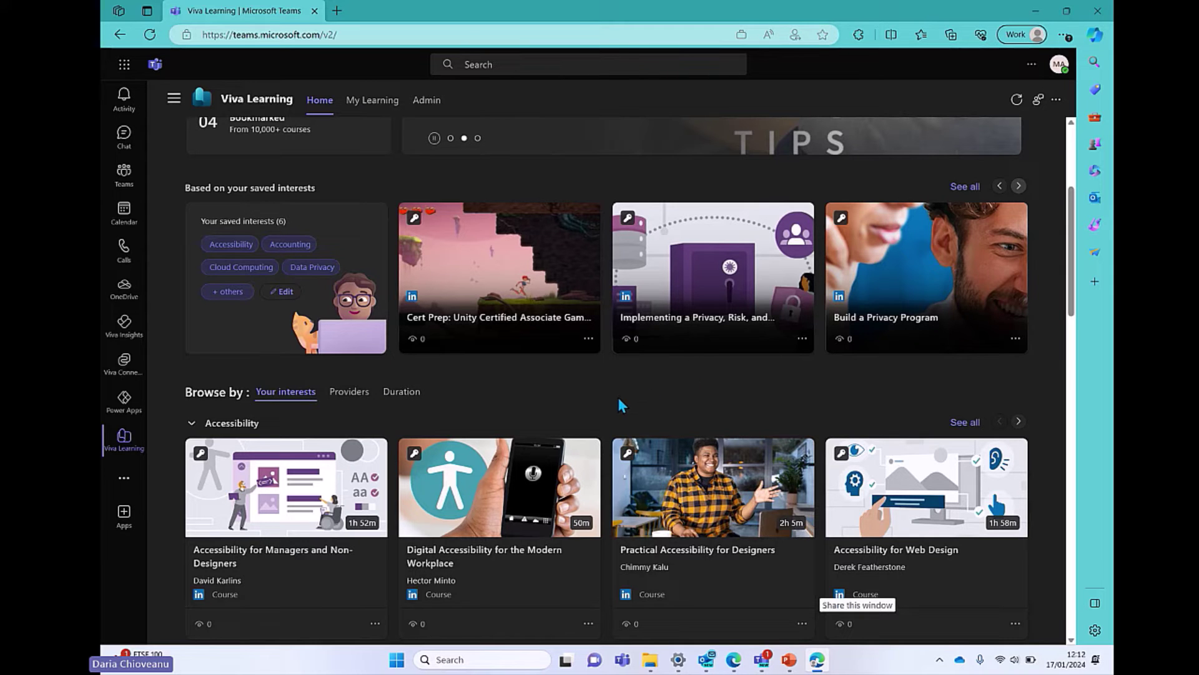
left_click(1019, 187)
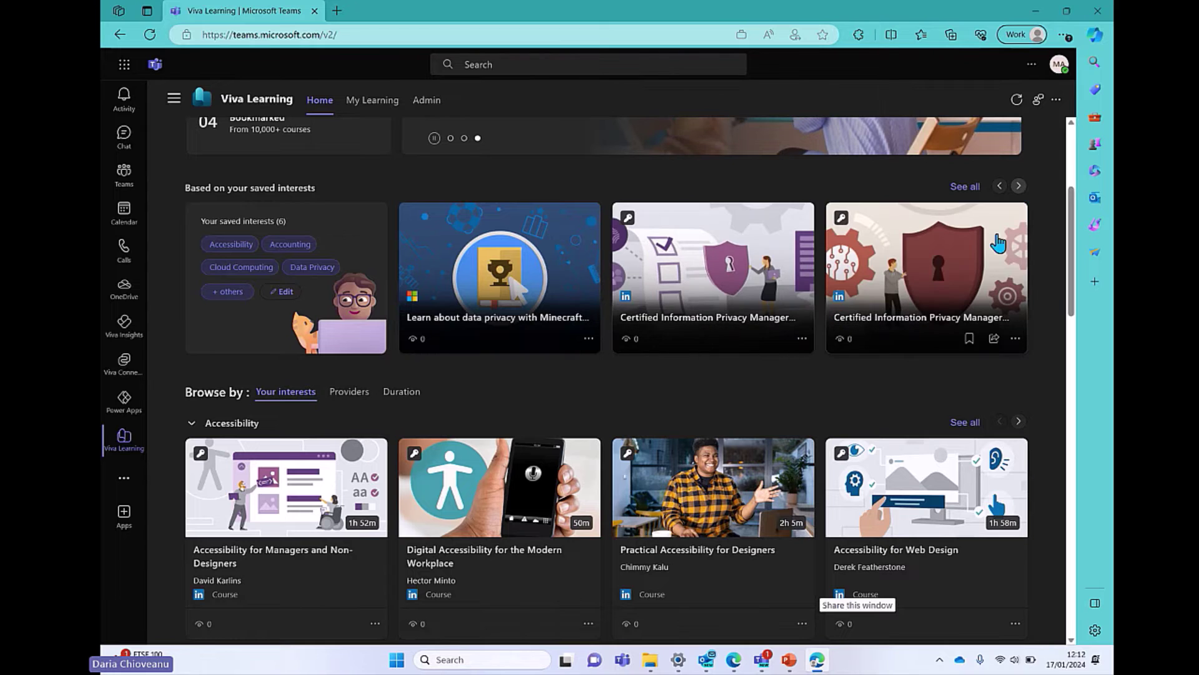
left_click(1018, 186)
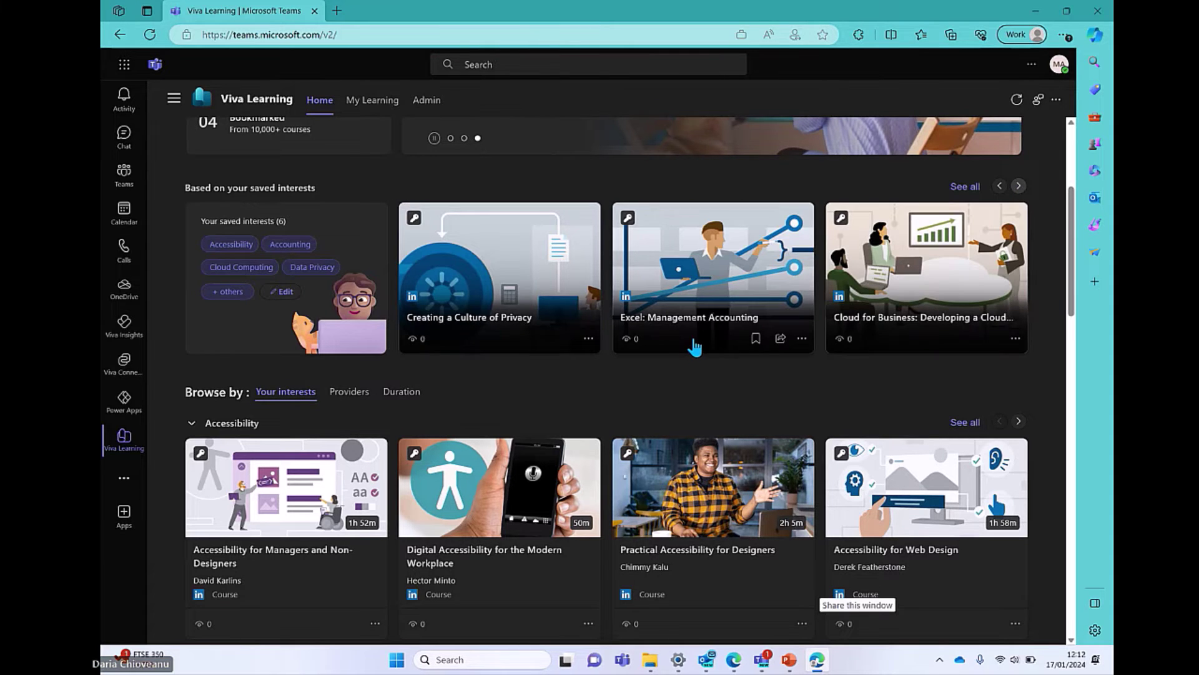
scroll(696, 347, "down", 1)
scroll(687, 336, "down", 3)
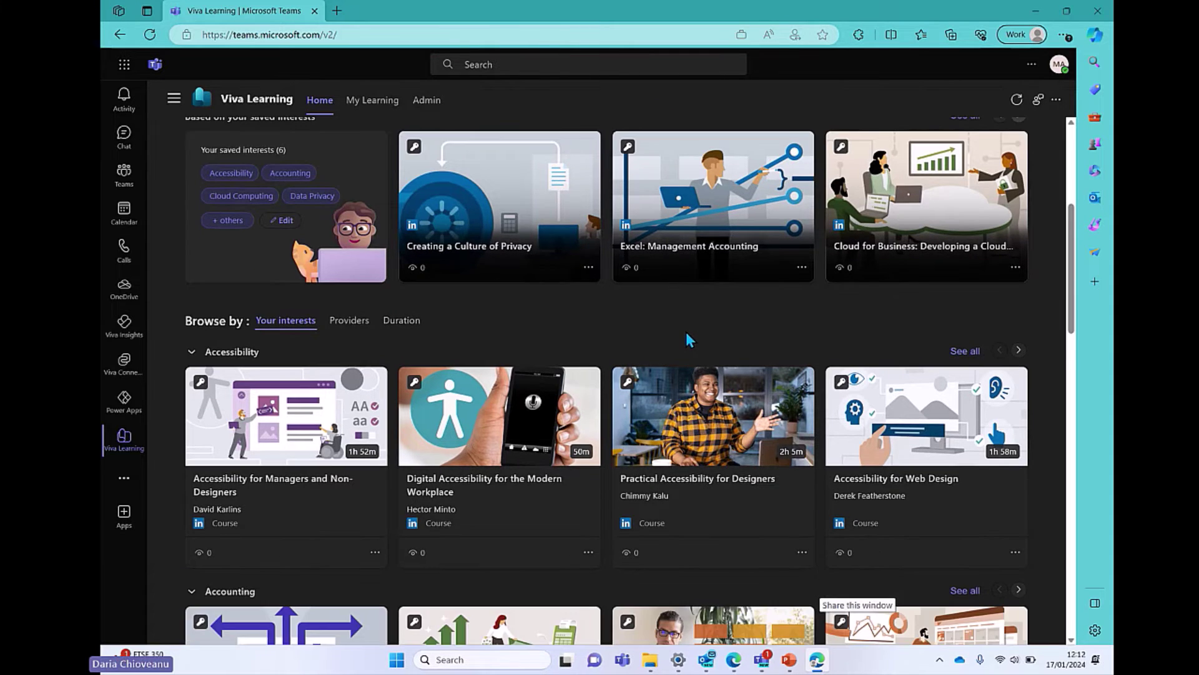
scroll(212, 296, "down", 1)
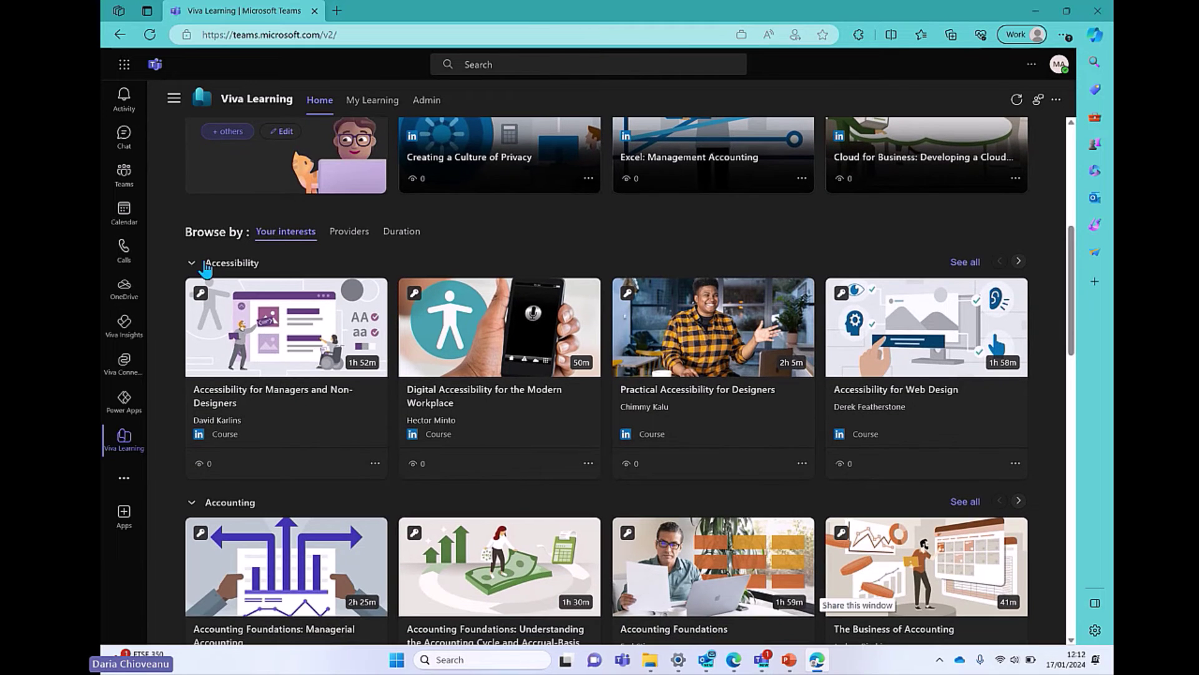
scroll(300, 239, "up", 5)
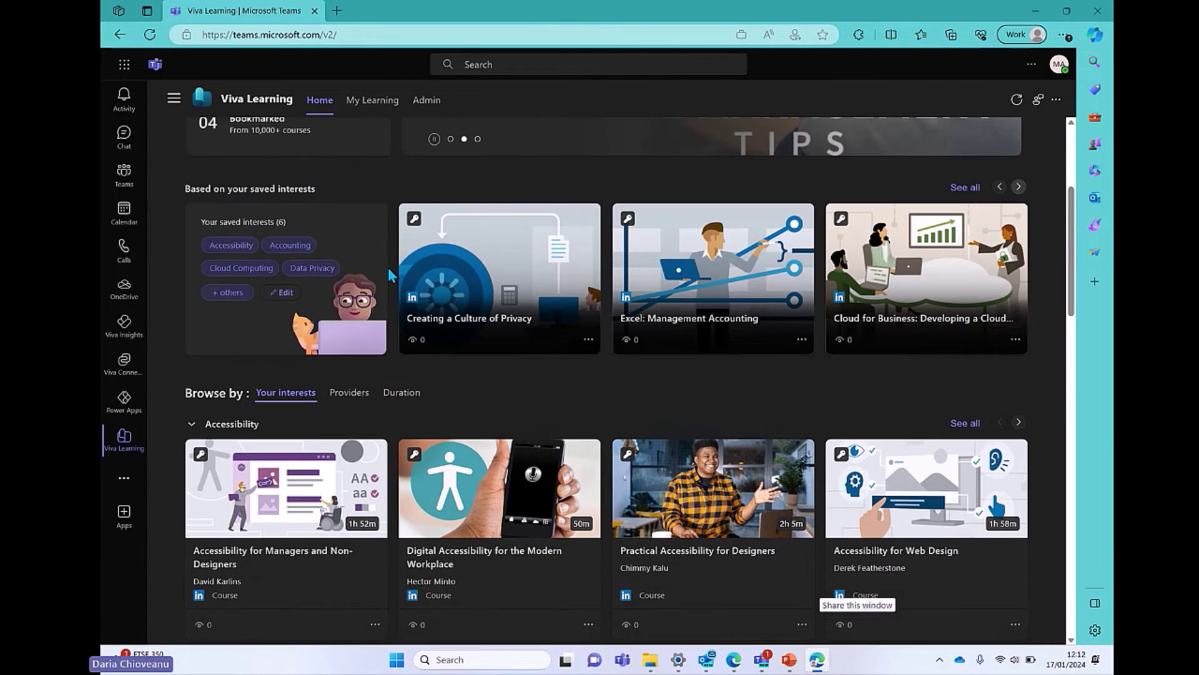
- Switch Browse by to Providers, then Duration, then back to Your interests
scroll(303, 331, "down", 2)
left_click(347, 339)
left_click(394, 345)
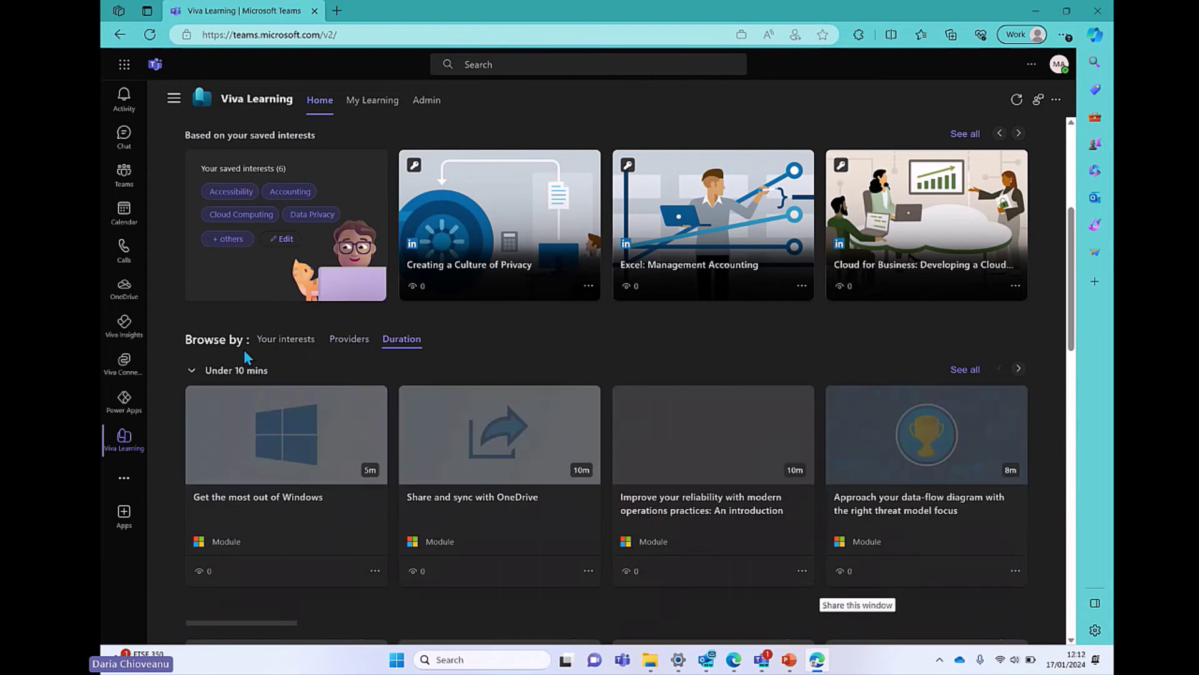
left_click(286, 339)
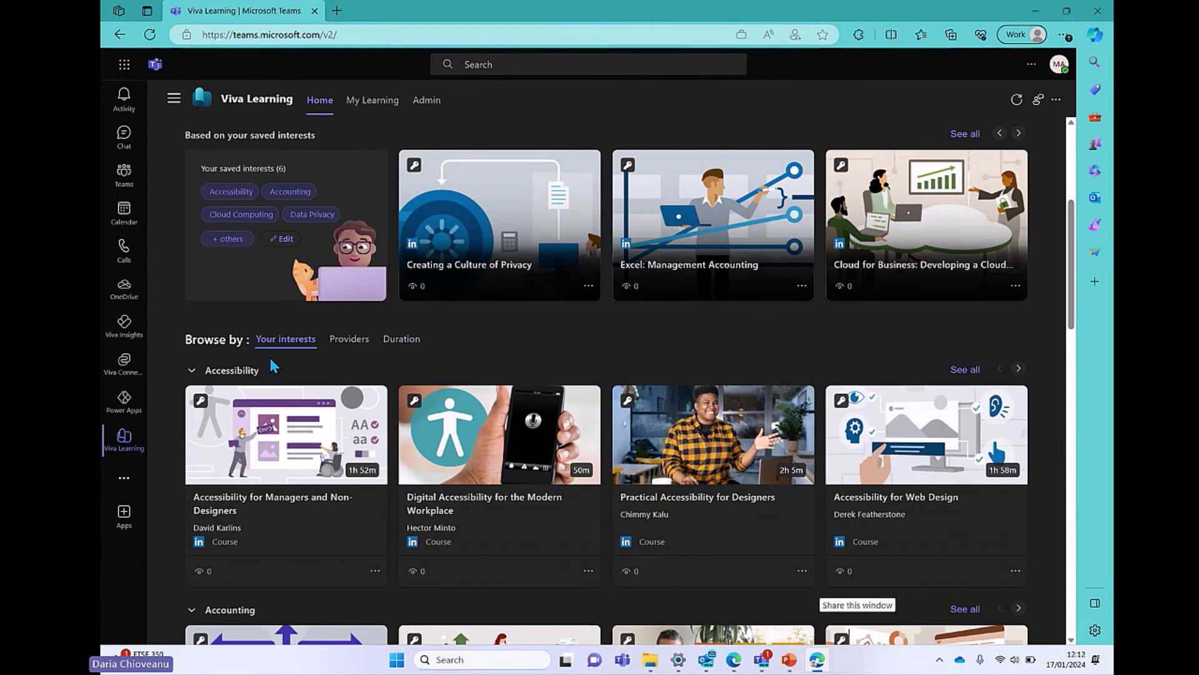
scroll(270, 357, "down", 2)
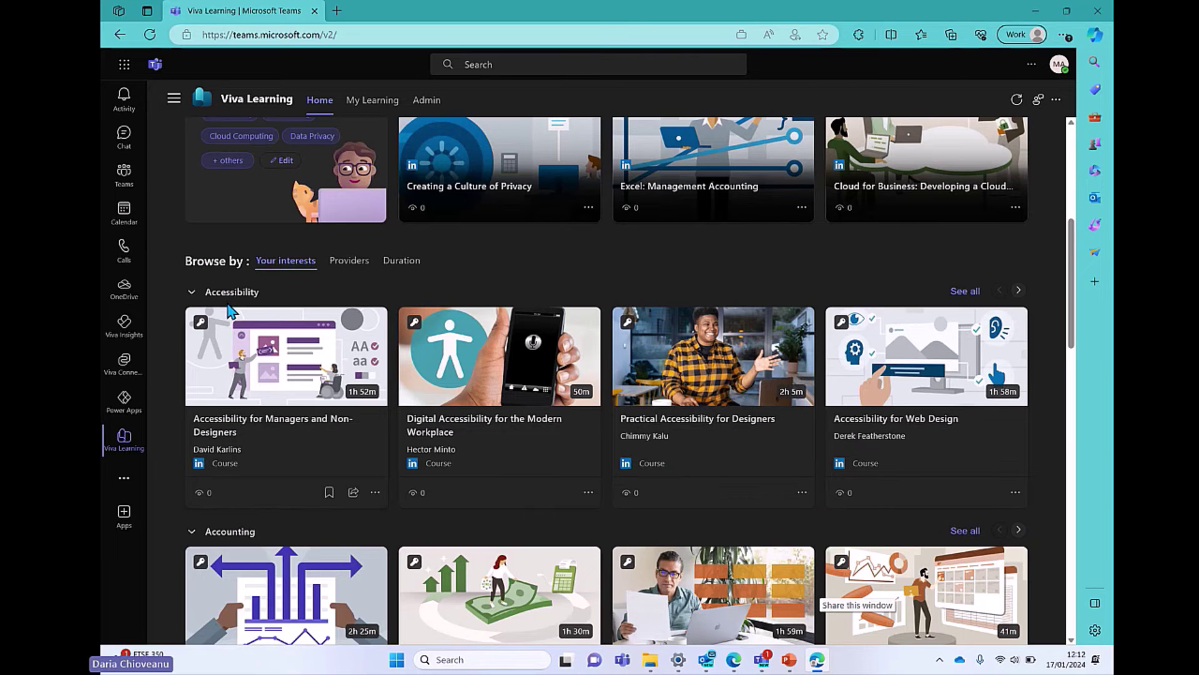
scroll(834, 311, "down", 1)
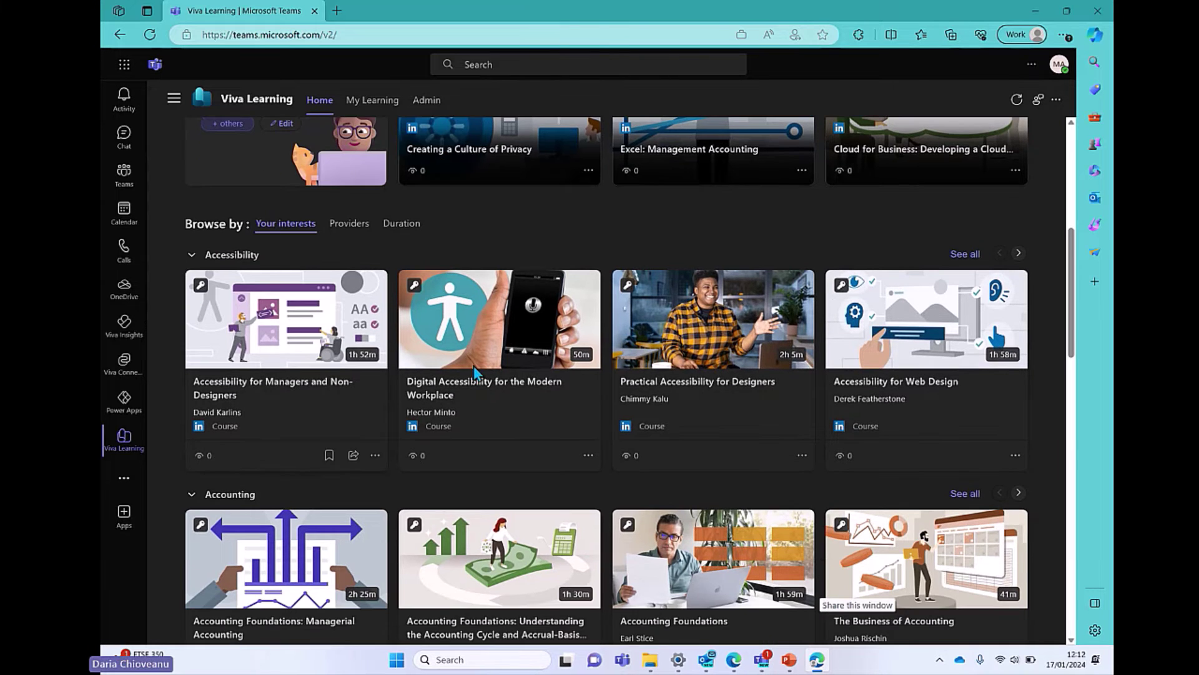
- Page the Accessibility row until Introduction to disability and accessibility leads it
left_click(1019, 253)
left_click(1019, 254)
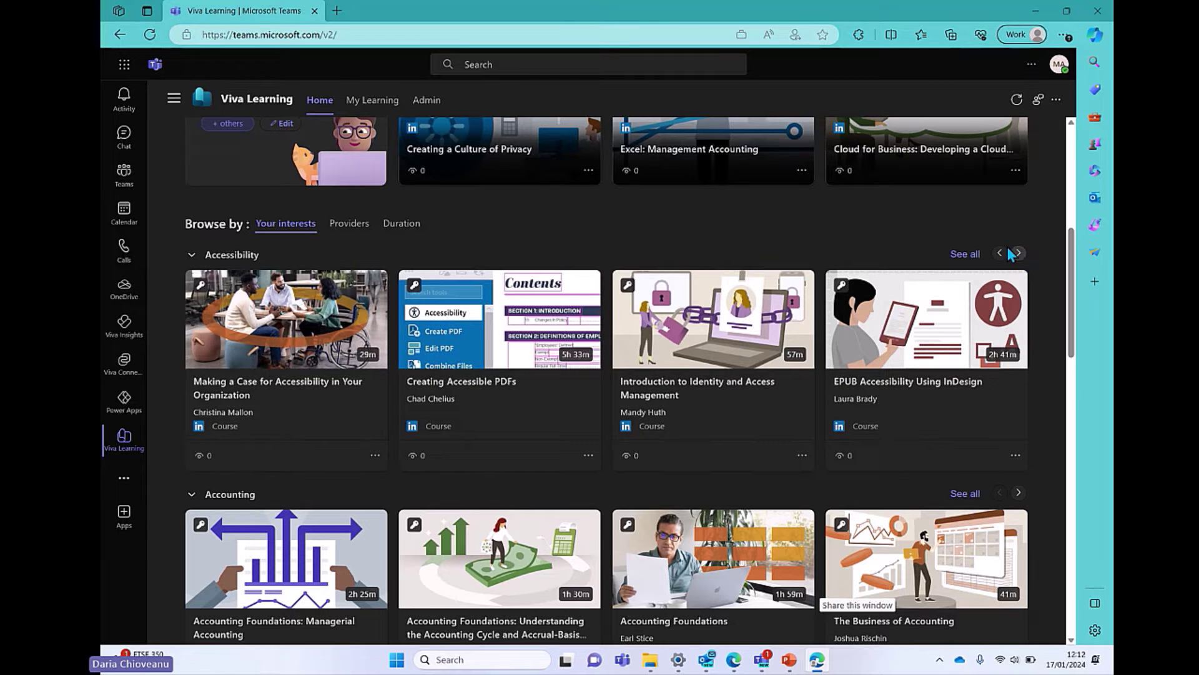
left_click(1020, 254)
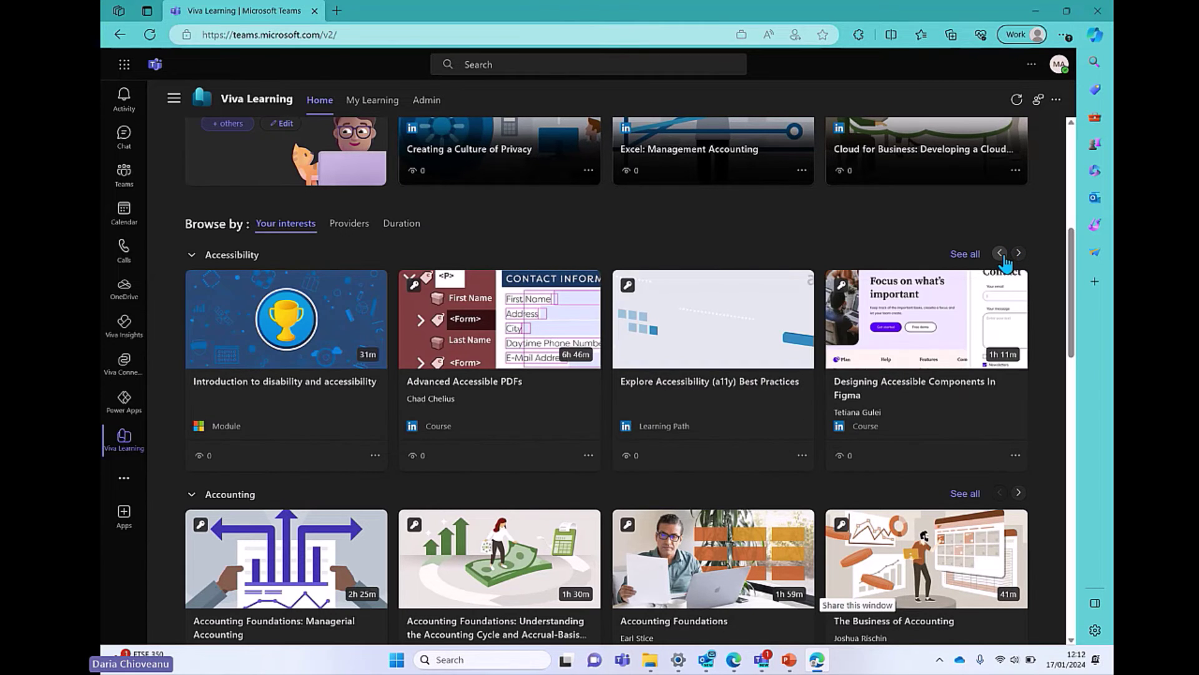
left_click(1001, 256)
left_click(1001, 254)
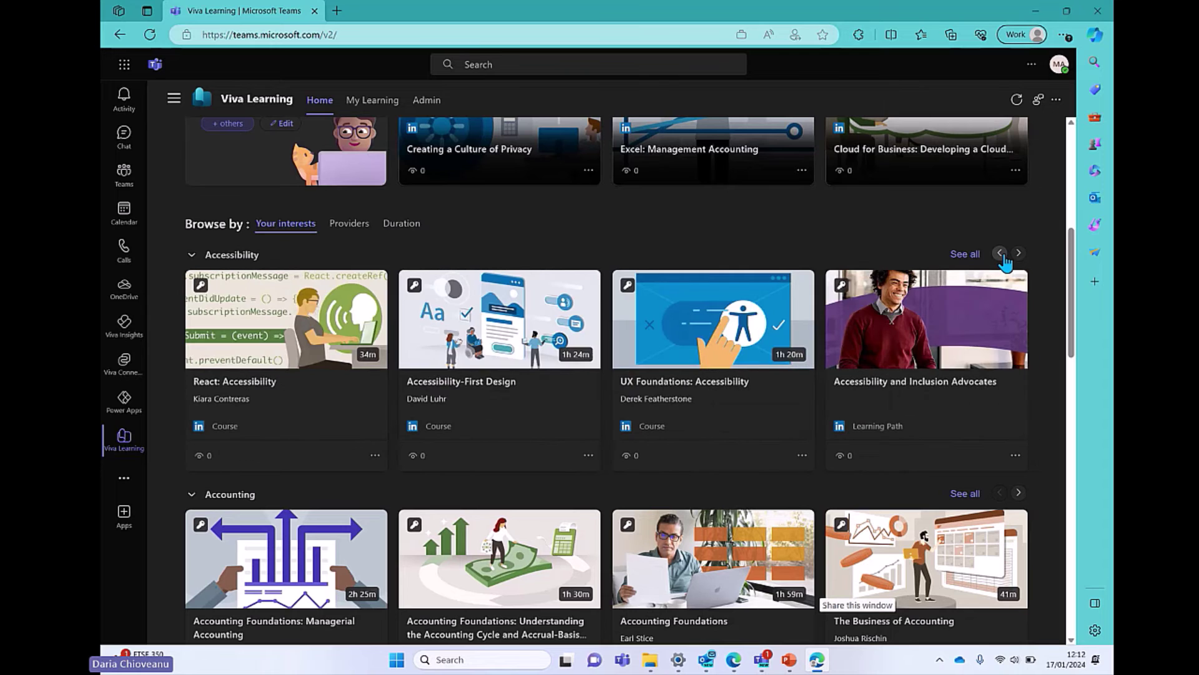
left_click(1000, 255)
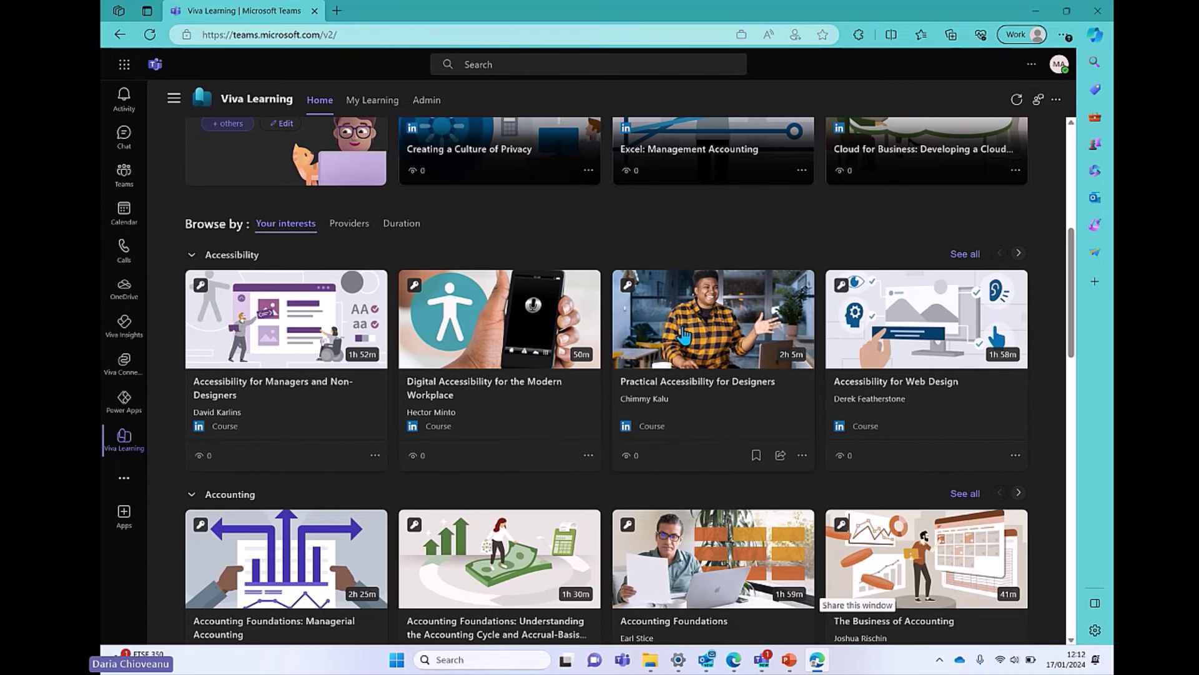
left_click(1018, 254)
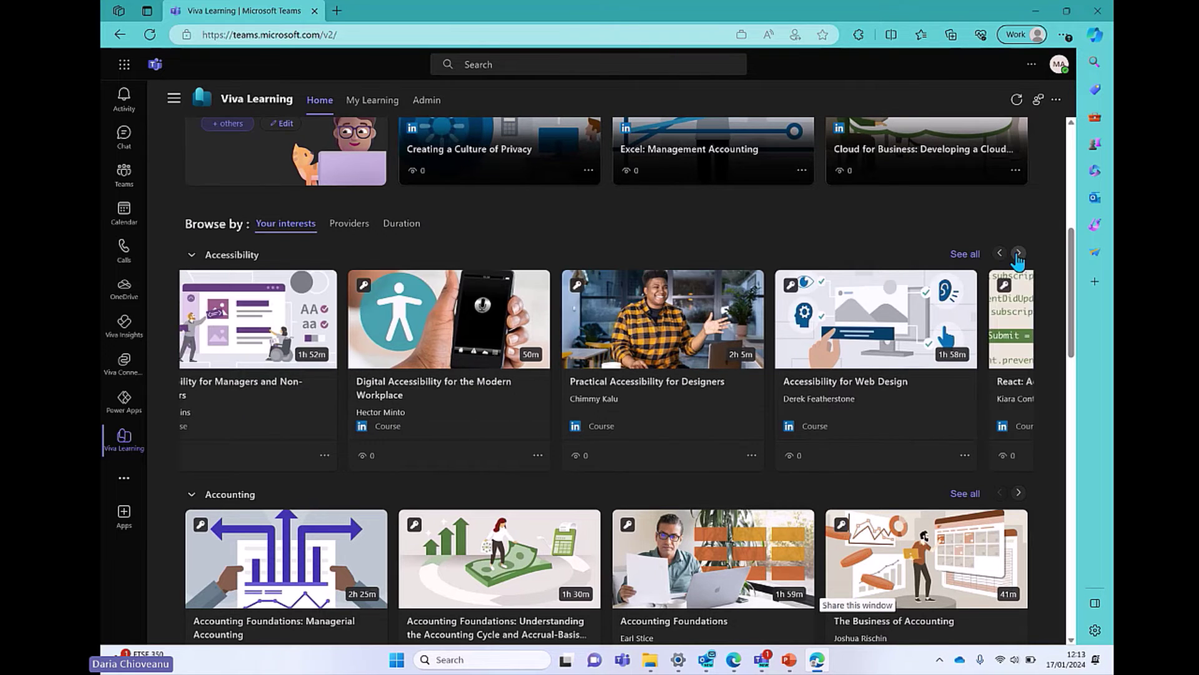
left_click(1018, 254)
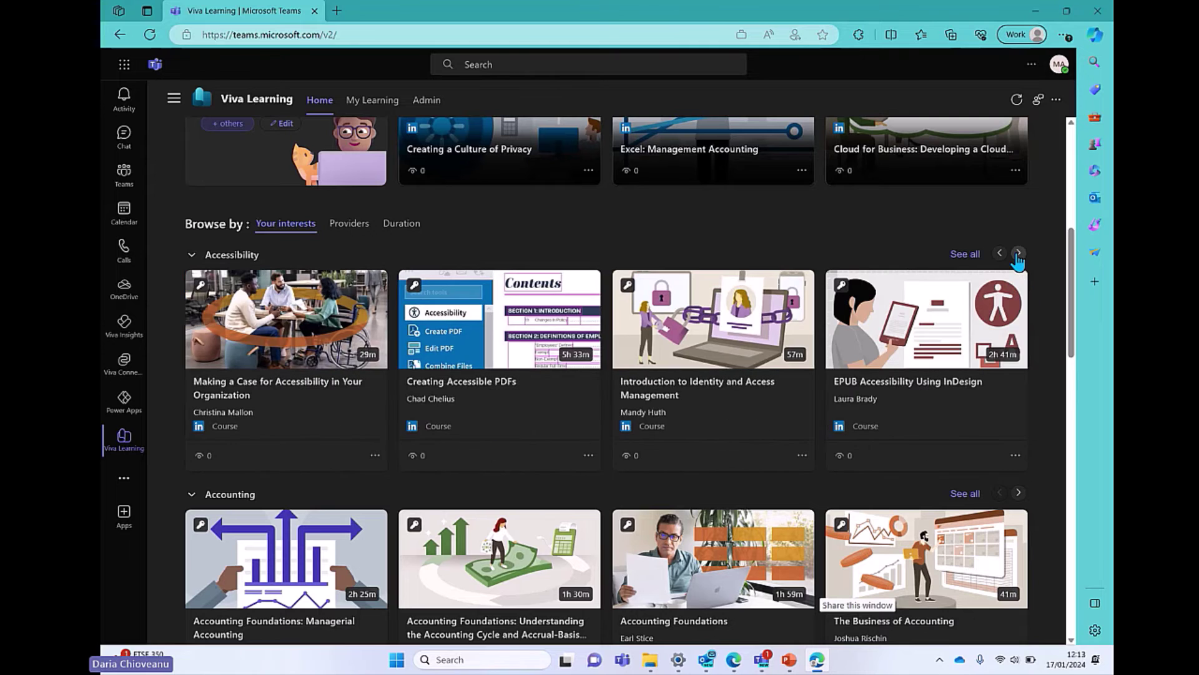
left_click(1018, 253)
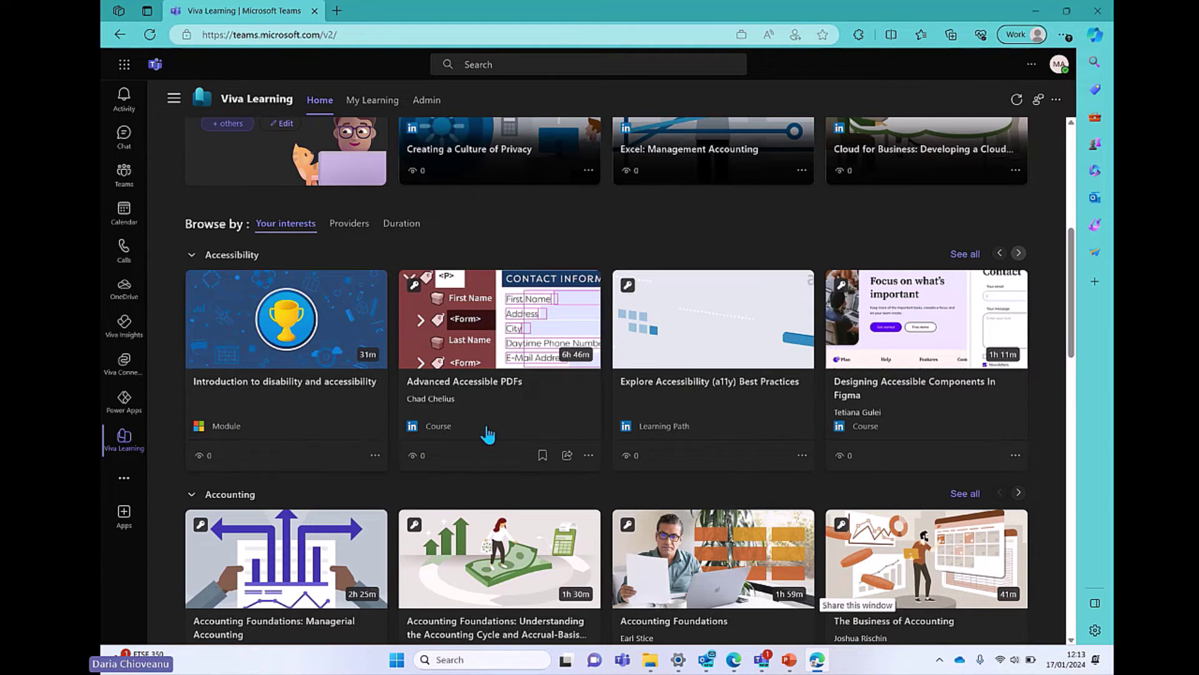
- Page the Accounting and Excel course rows forward two sets each
scroll(482, 431, "down", 1)
scroll(483, 427, "down", 2)
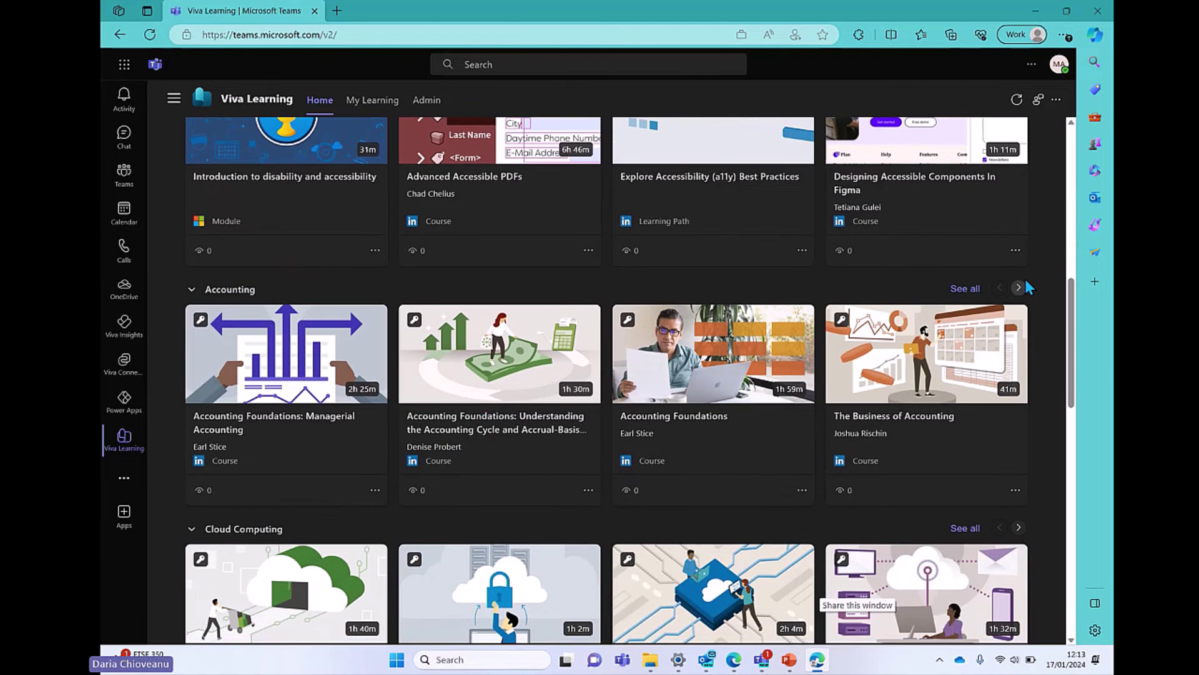
left_click(1019, 288)
left_click(1019, 287)
scroll(617, 341, "down", 2)
scroll(601, 325, "down", 3)
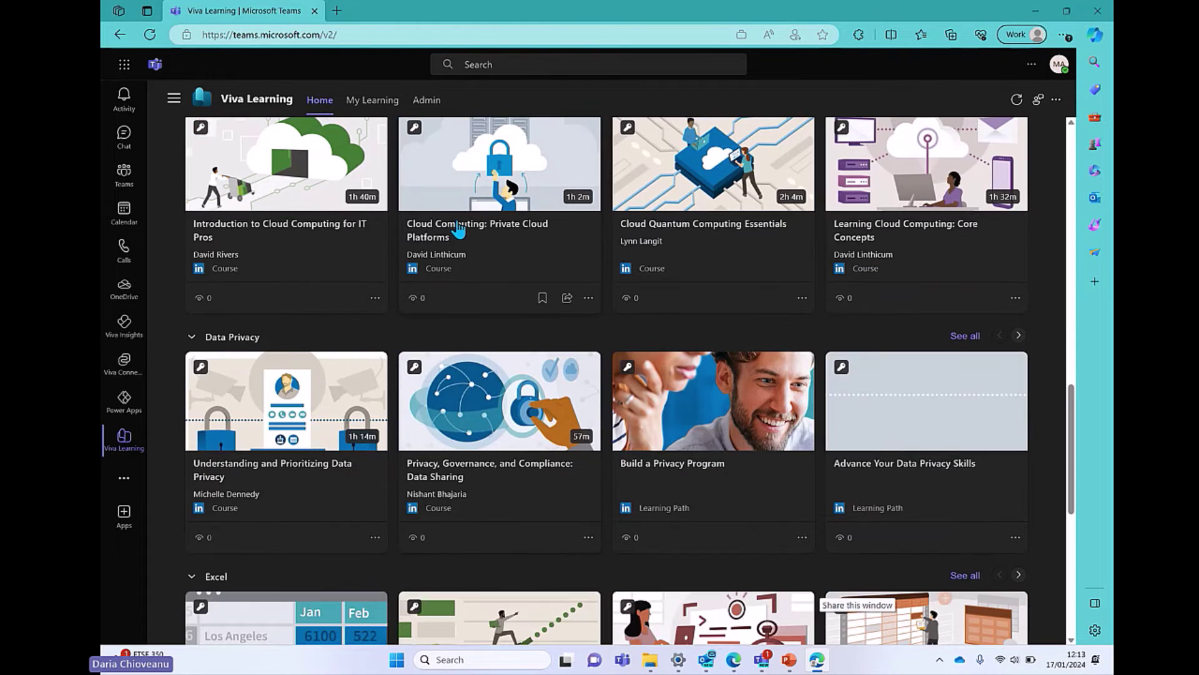
scroll(489, 329, "down", 5)
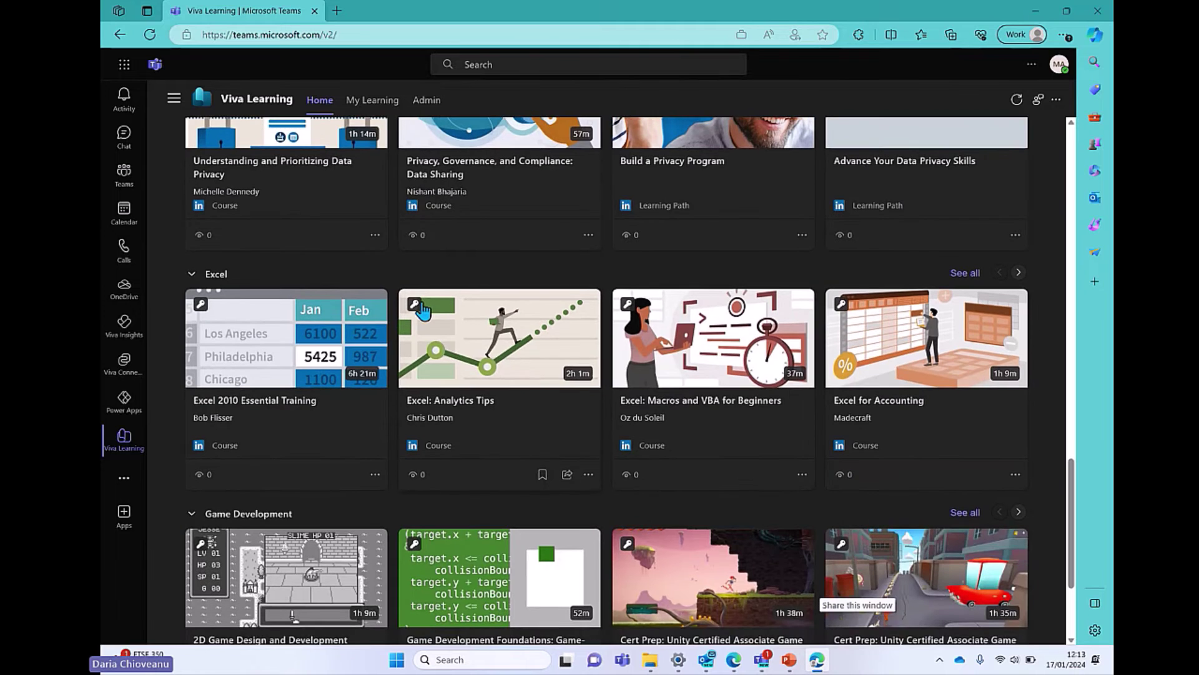
left_click(1018, 273)
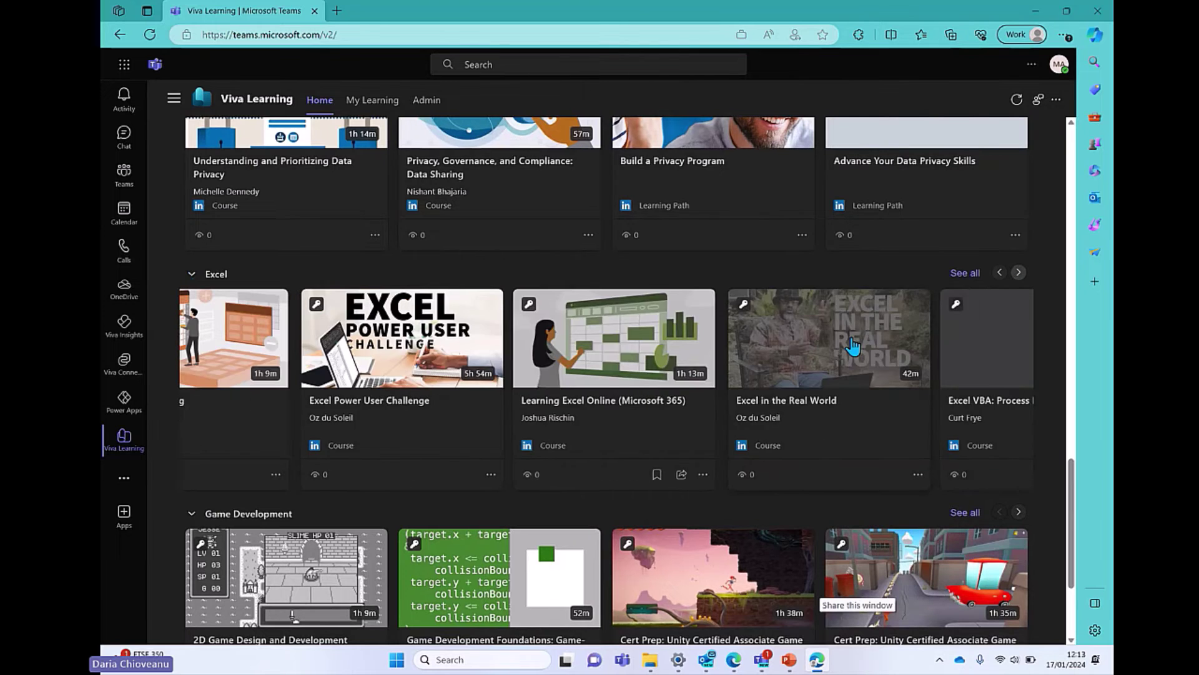
left_click(1018, 273)
scroll(792, 372, "down", 3)
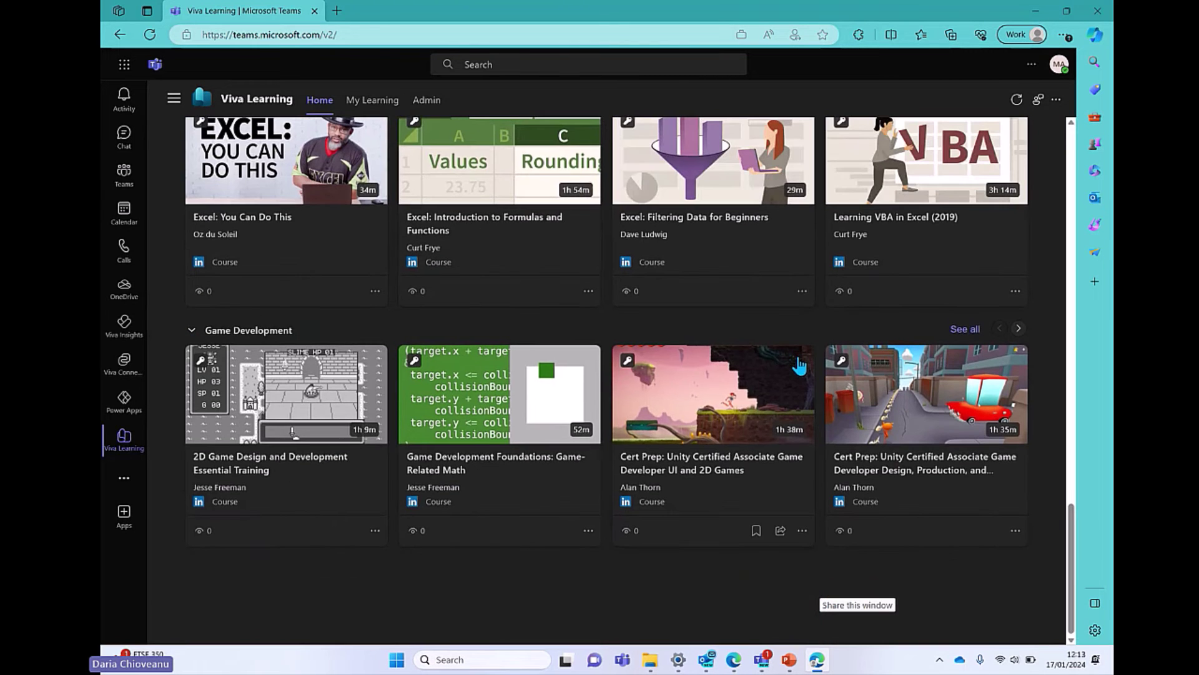
scroll(781, 388, "up", 5)
scroll(779, 390, "up", 10)
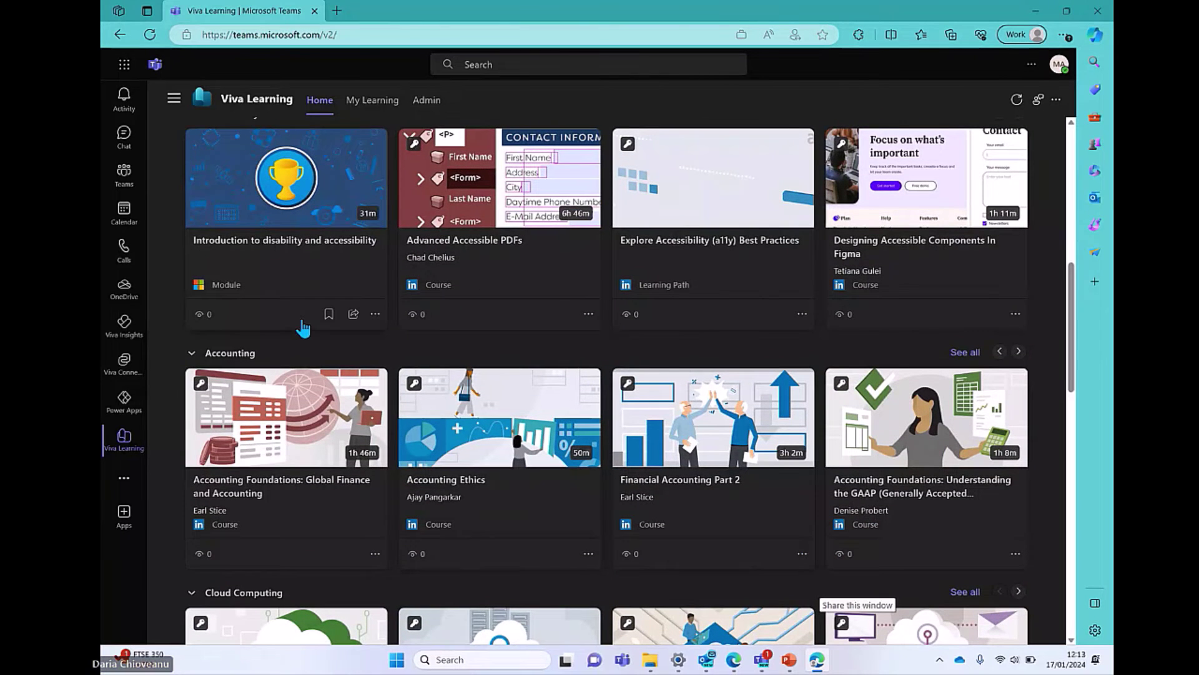
scroll(319, 362, "up", 5)
scroll(314, 380, "down", 2)
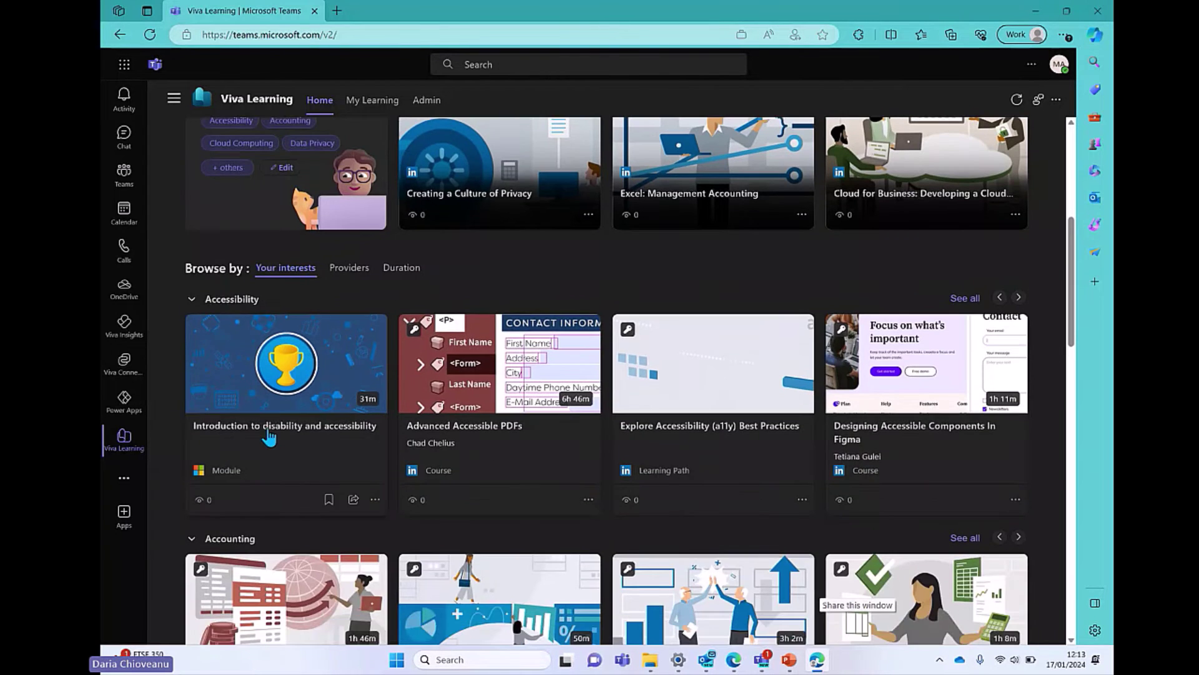
- Open the Introduction to disability and accessibility module and bookmark it
right_click(295, 436)
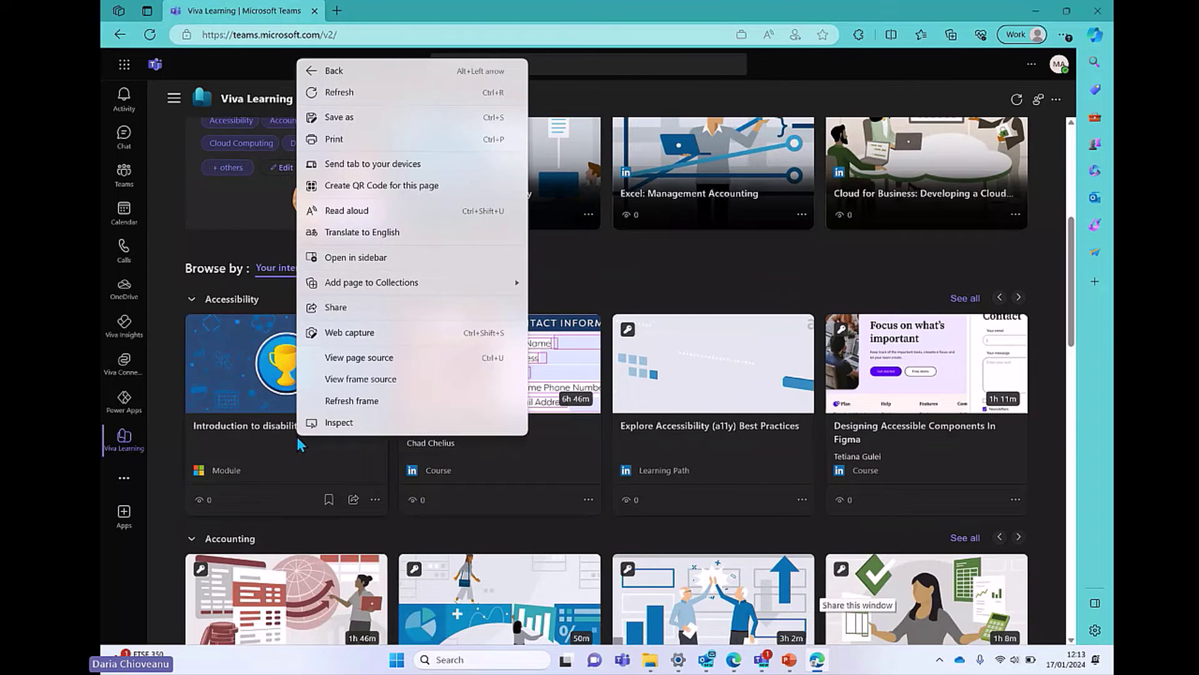
left_click(237, 394)
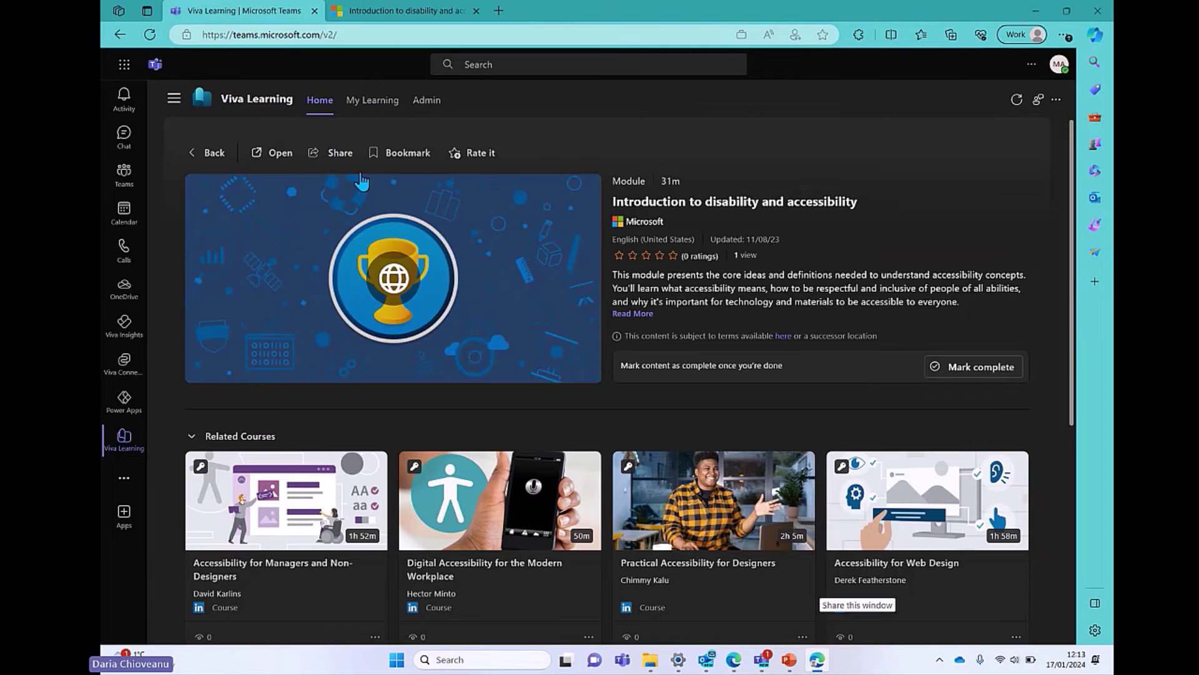
left_click(337, 164)
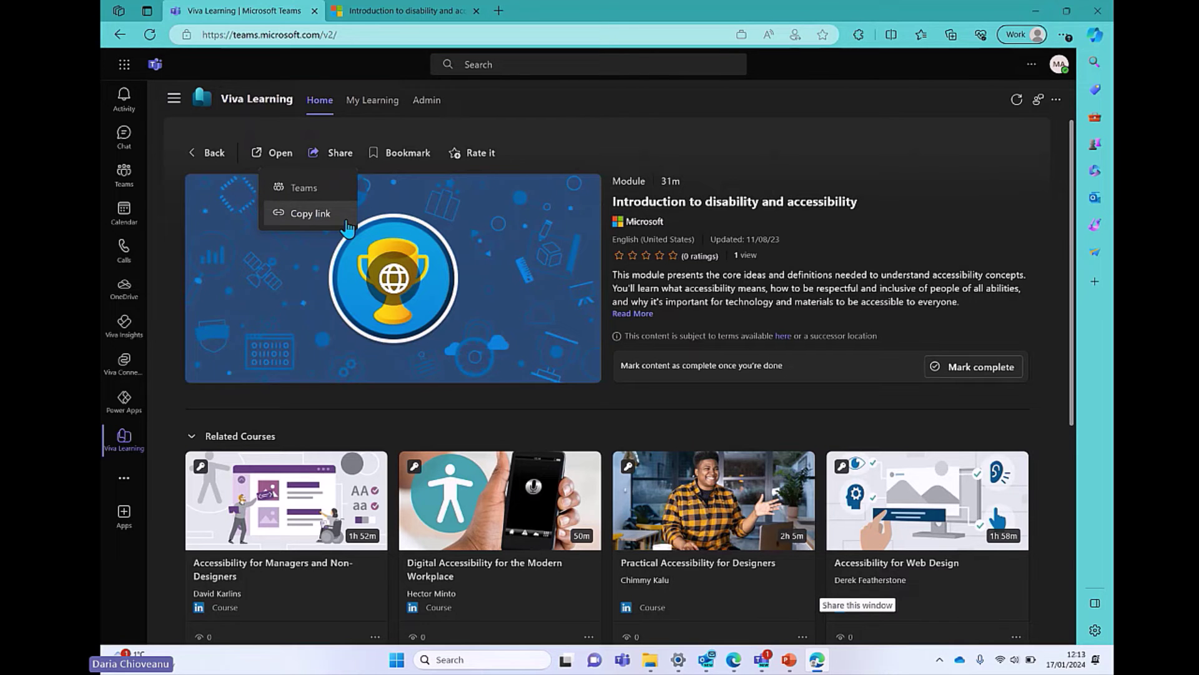
left_click(388, 156)
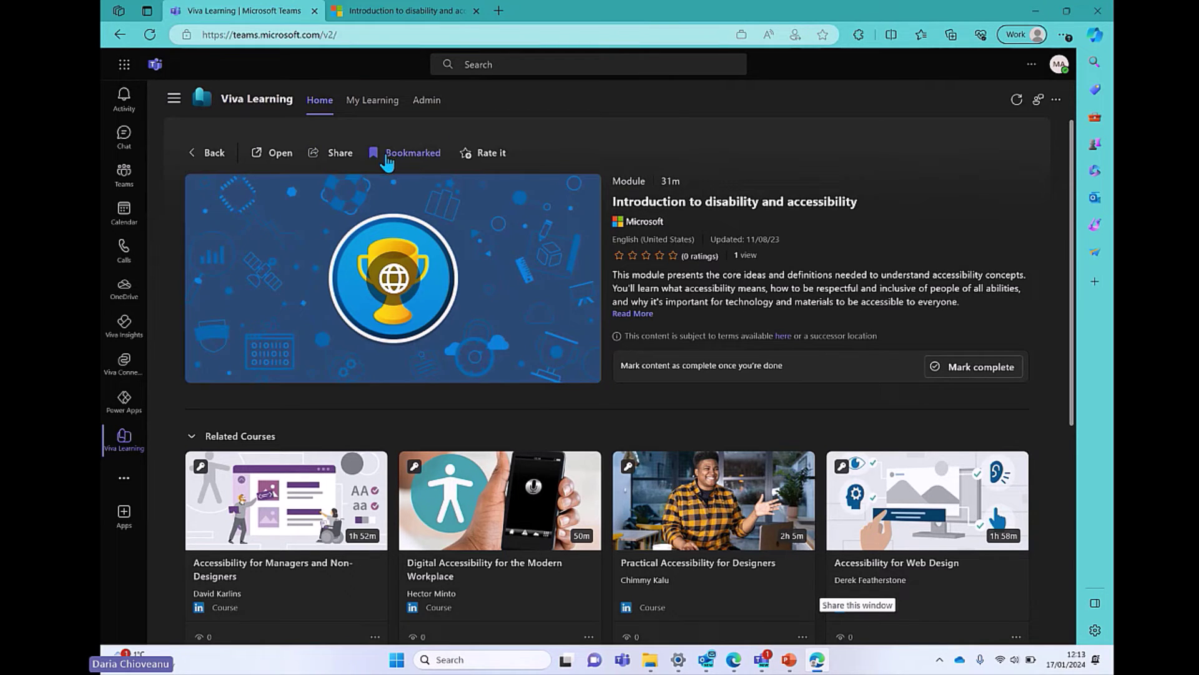
- Open the module's rating form, close it without rating, and return to Home
left_click(486, 158)
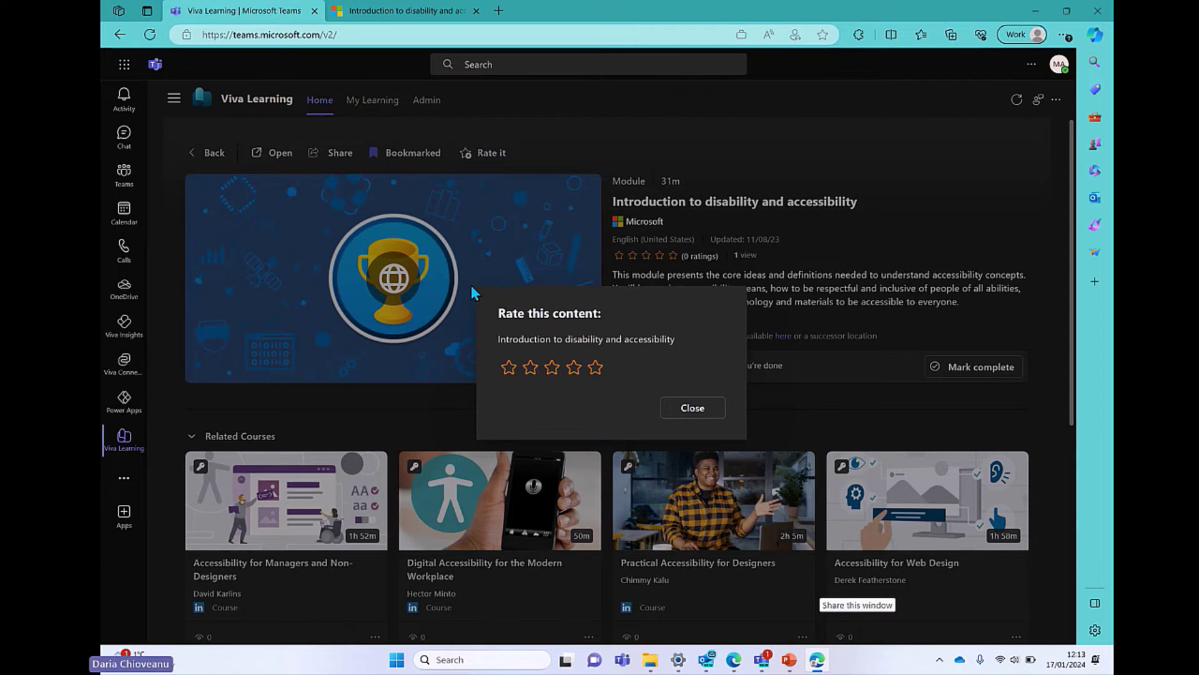
left_click(705, 409)
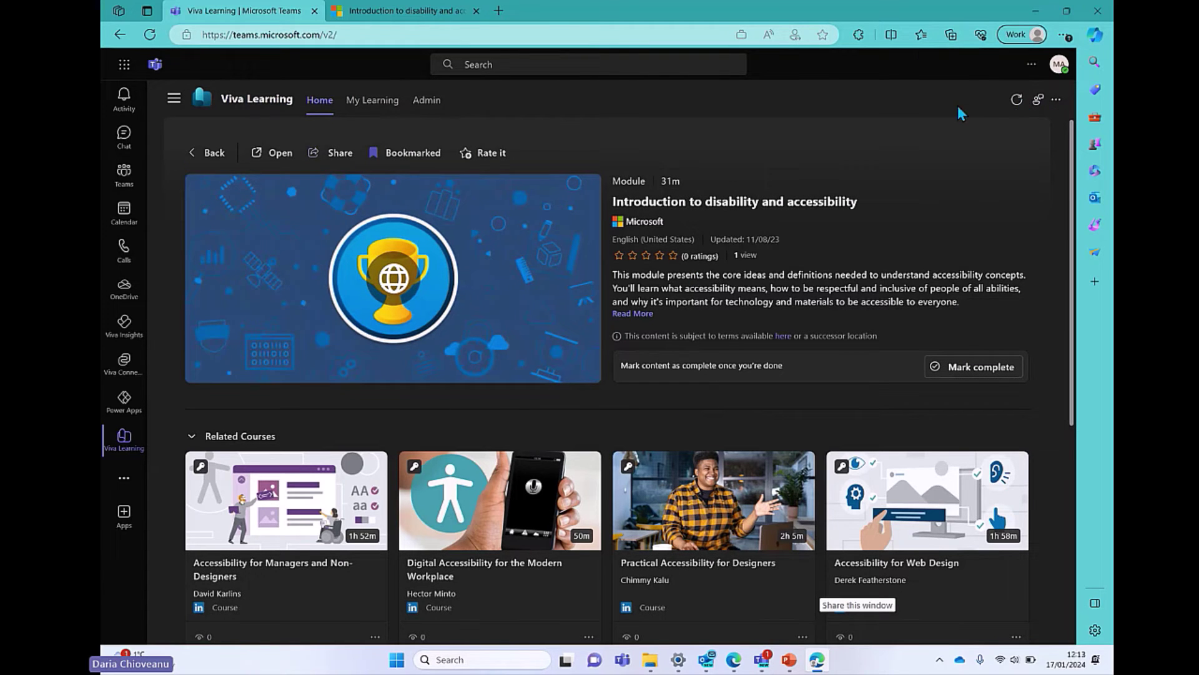
left_click(208, 156)
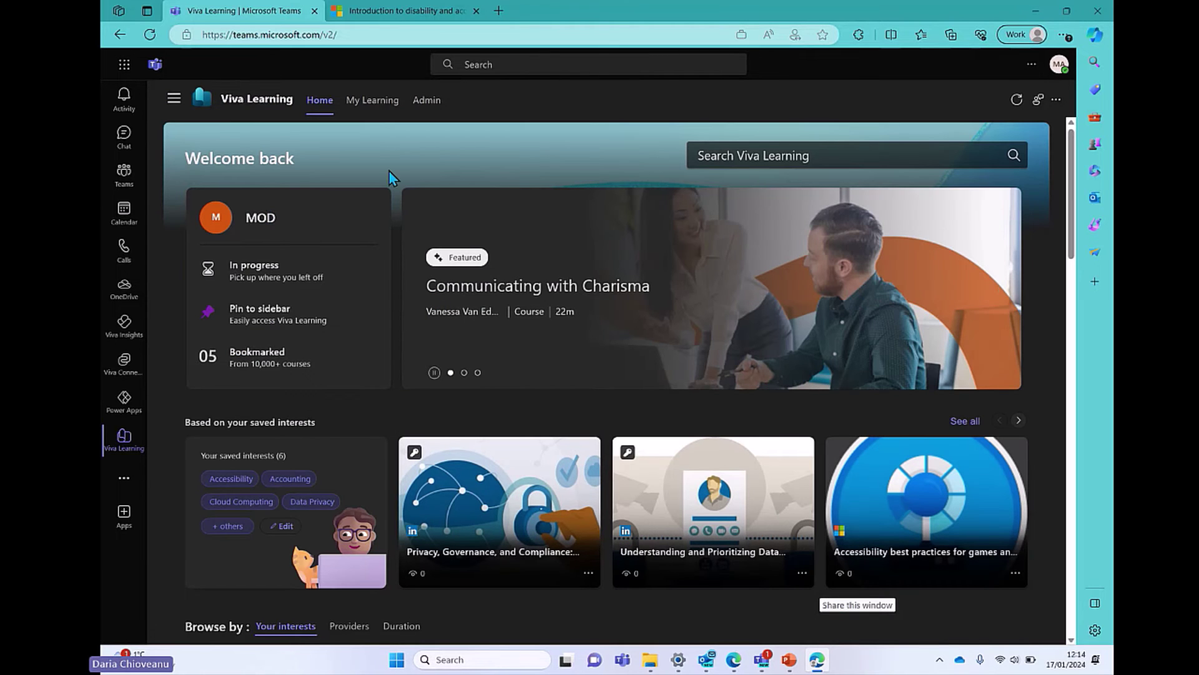
- Open My Learning and view the Recommended courses
left_click(377, 106)
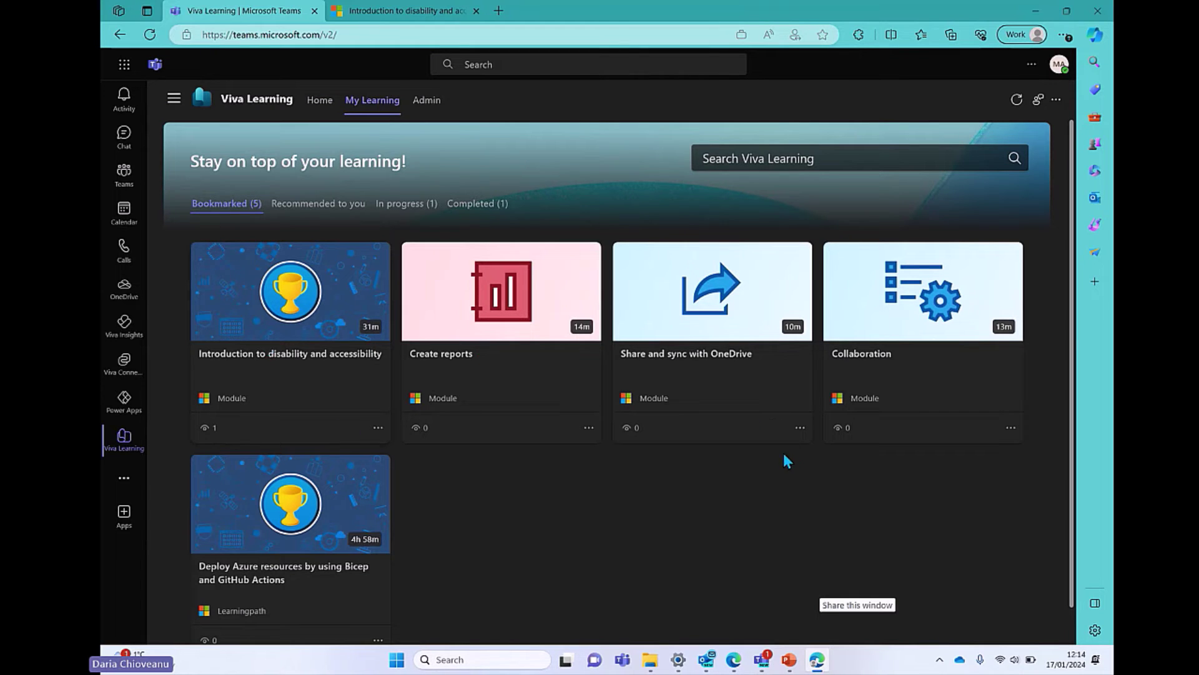
scroll(718, 504, "down", 1)
scroll(714, 498, "up", 1)
left_click(314, 214)
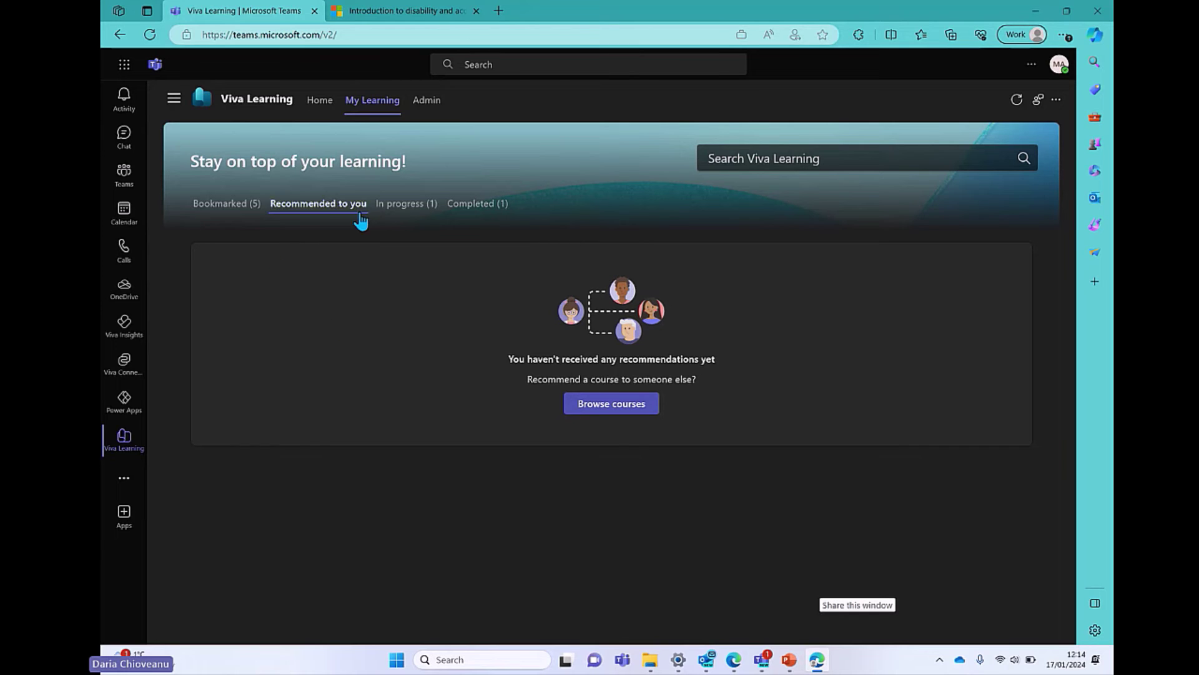
- Check In progress courses, glance at the module's Microsoft Learn page, then view Completed courses
left_click(392, 210)
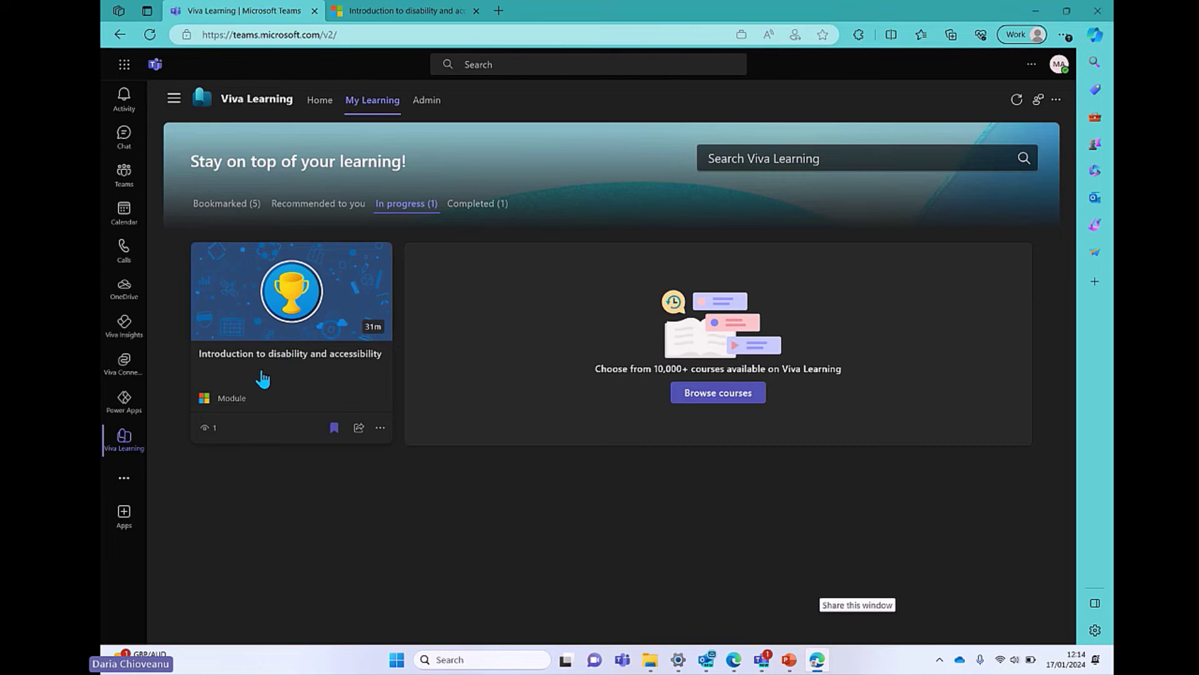
left_click(387, 11)
scroll(562, 418, "down", 4)
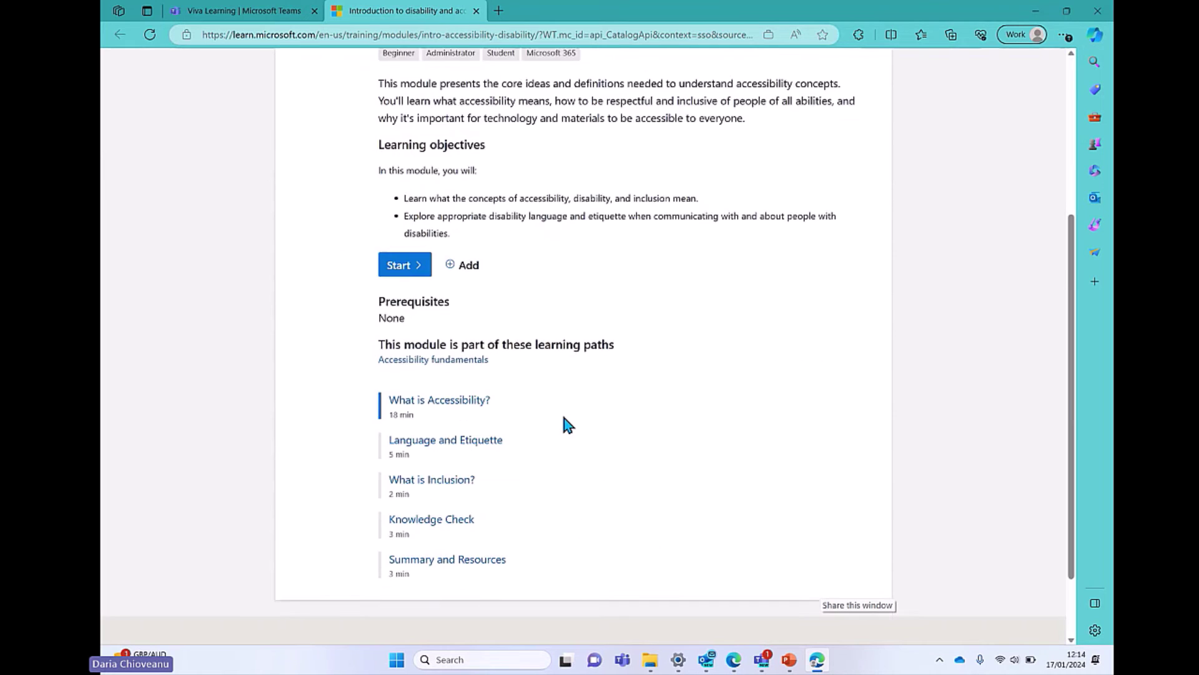
scroll(563, 412, "up", 4)
left_click(232, 12)
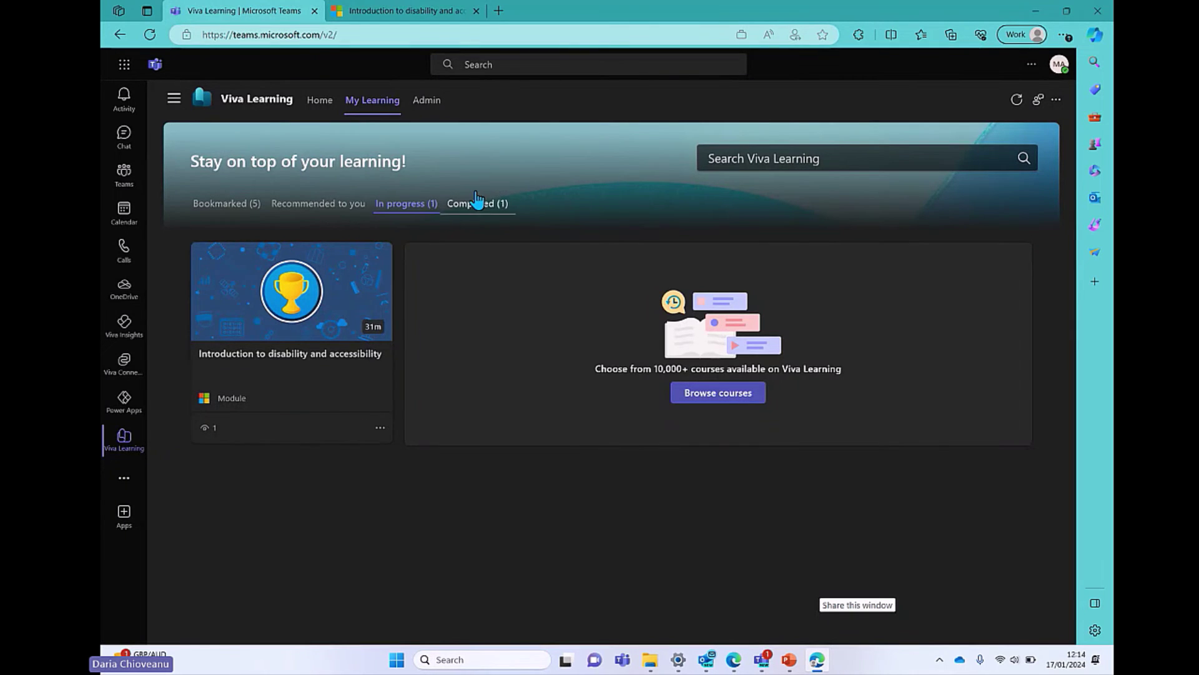
left_click(499, 209)
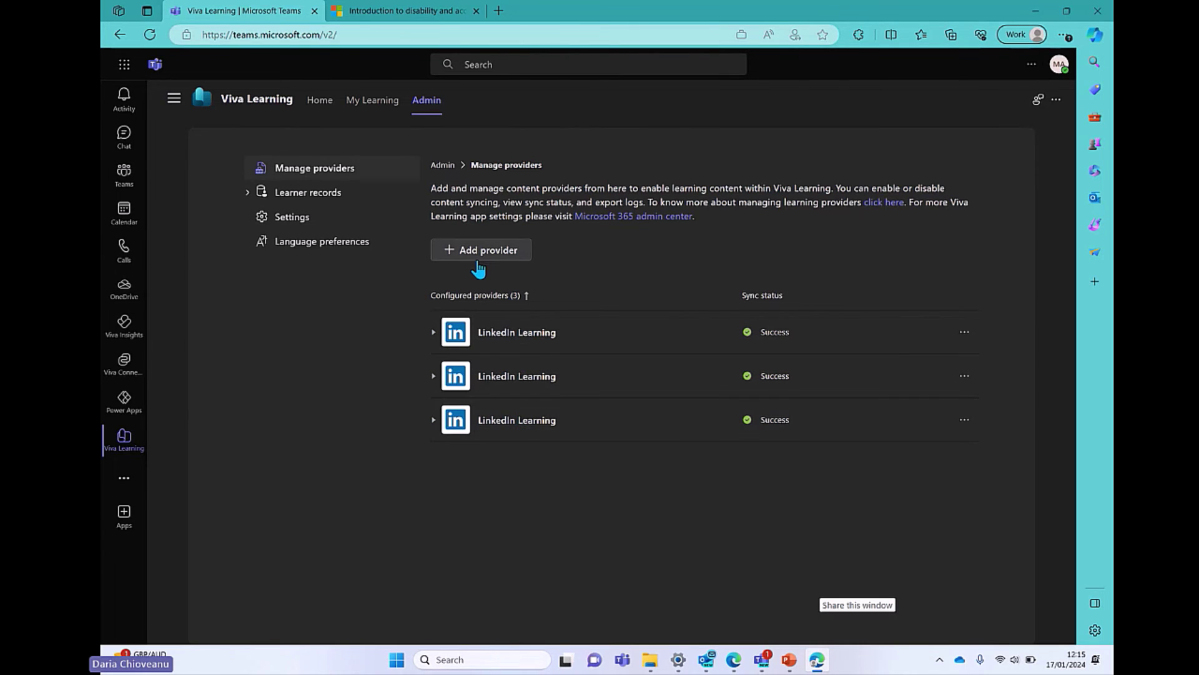
- Review the Add provider list and close it without adding a provider
left_click(499, 251)
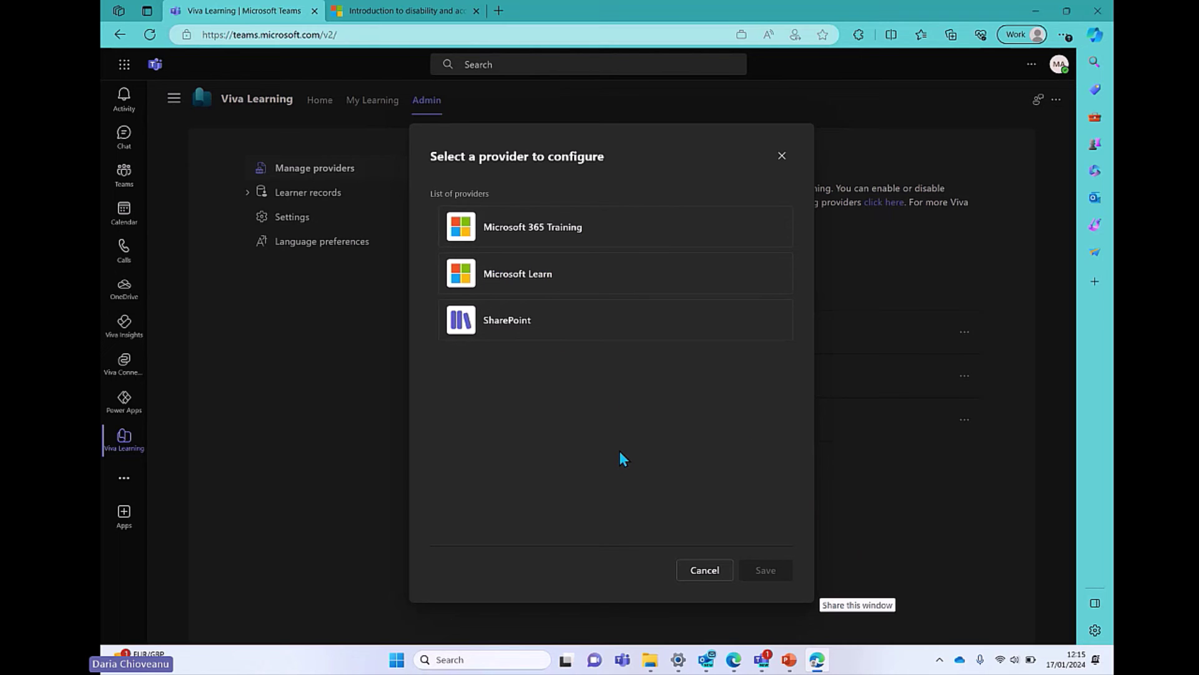
left_click(781, 156)
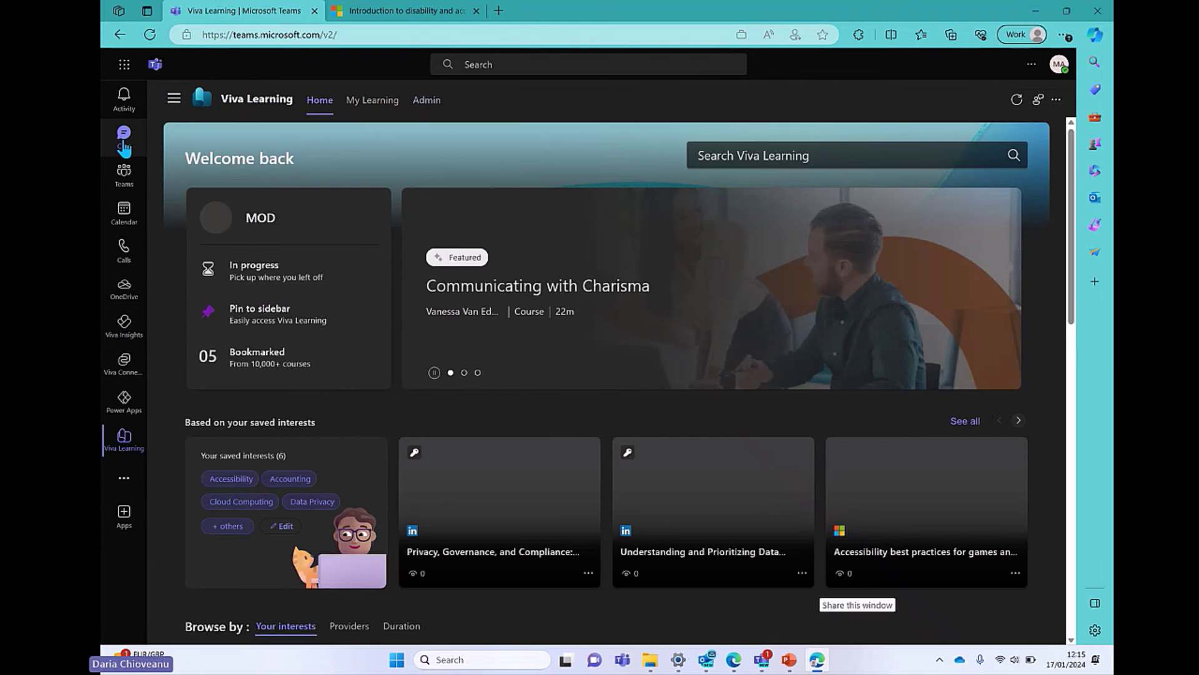
- Open Chat and select the conversation with a colleague
left_click(125, 139)
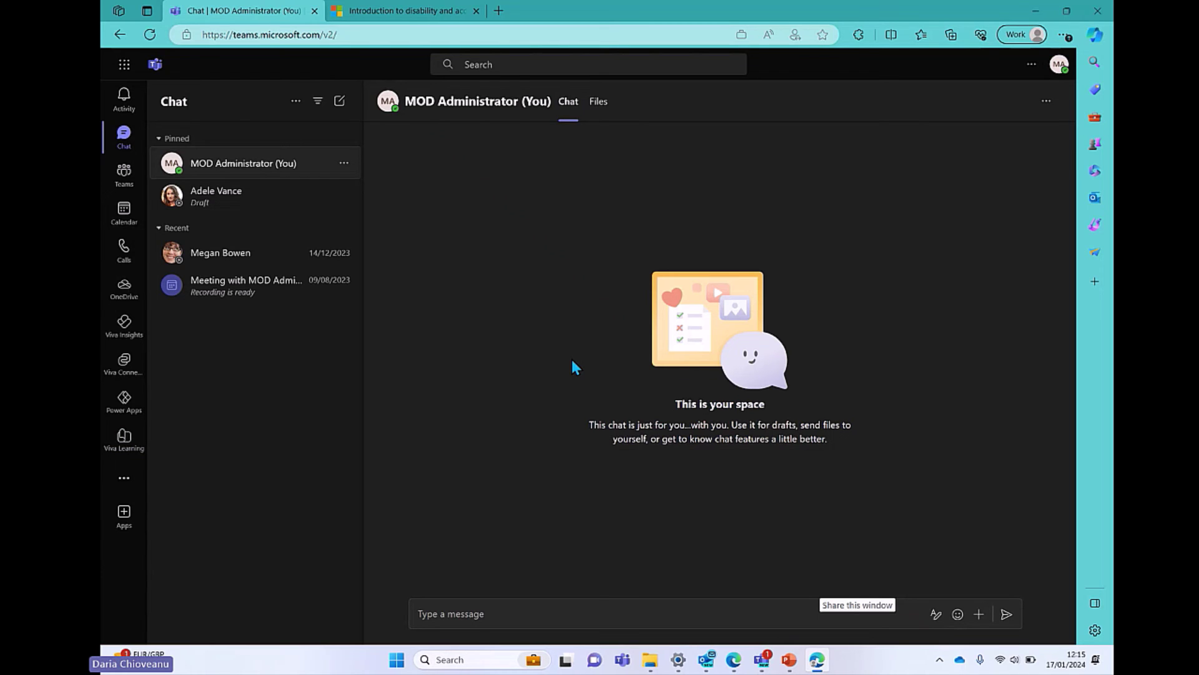
left_click(577, 613)
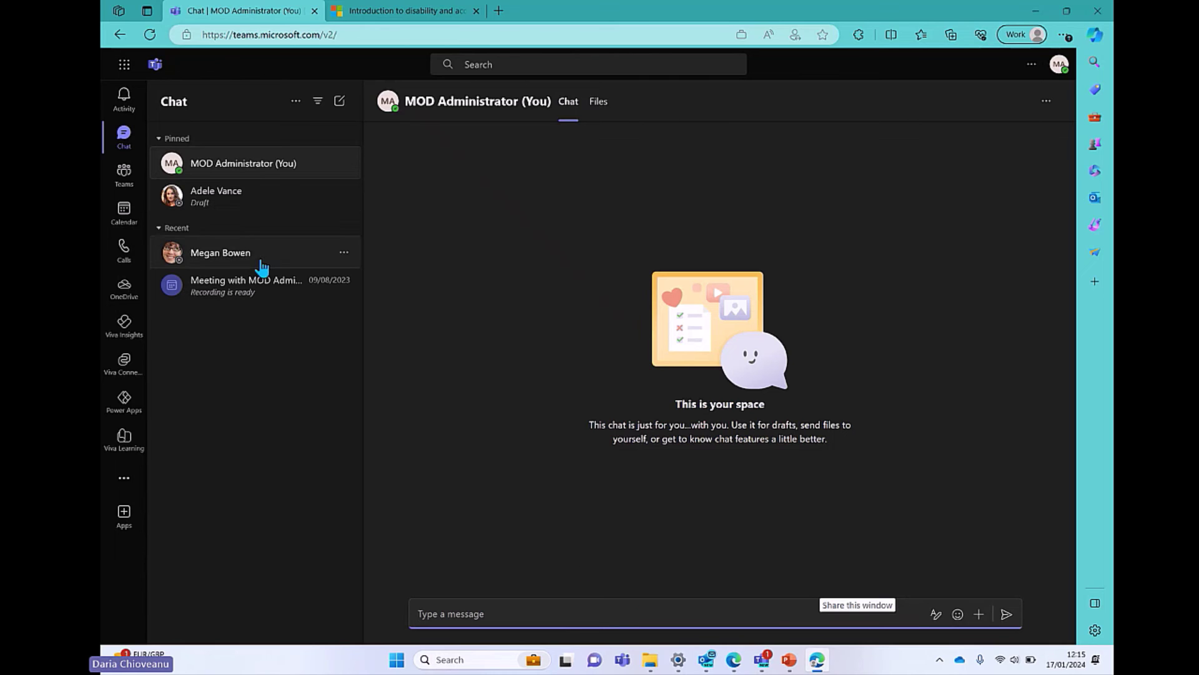
left_click(257, 206)
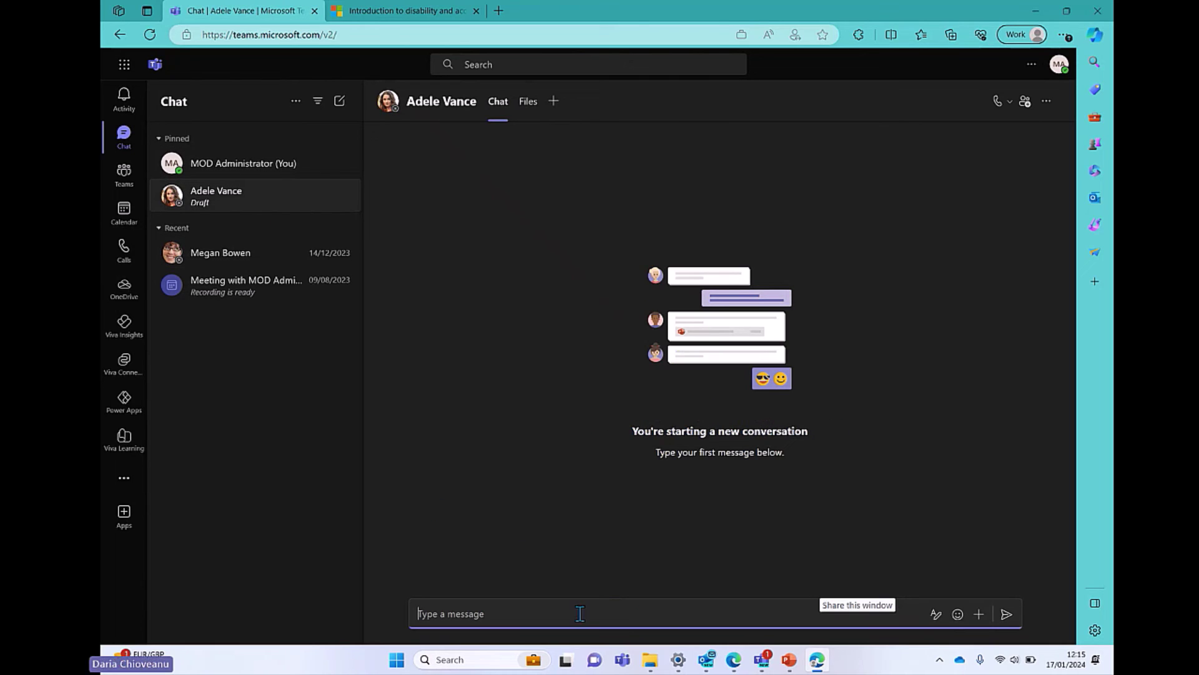
- Attach the Sales Trends course via Viva Learning, searching 'Sales', and send it
left_click(980, 615)
scroll(967, 470, "down", 1)
scroll(966, 470, "down", 1)
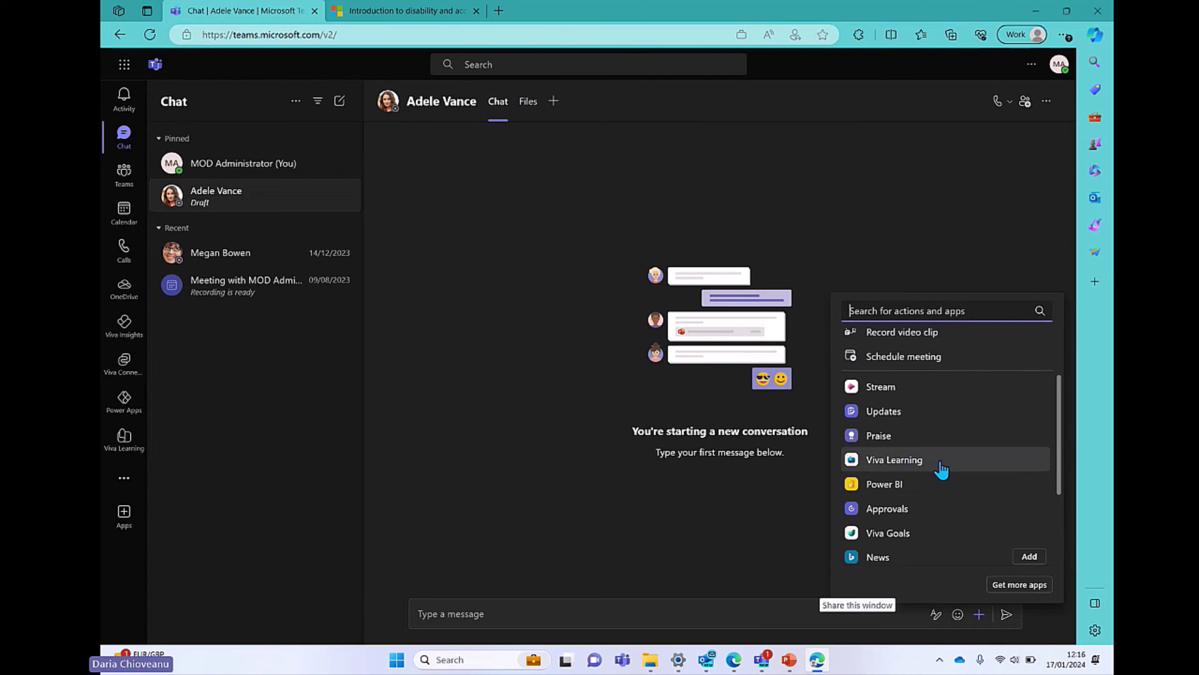
left_click(930, 465)
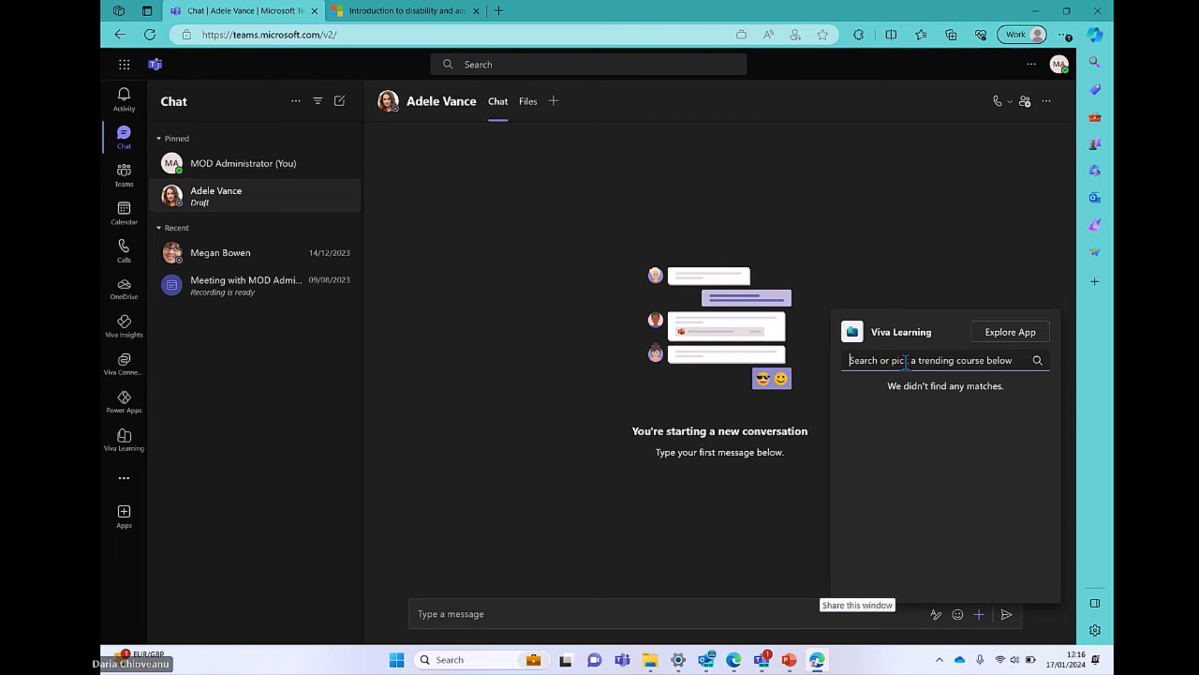
type("Sales")
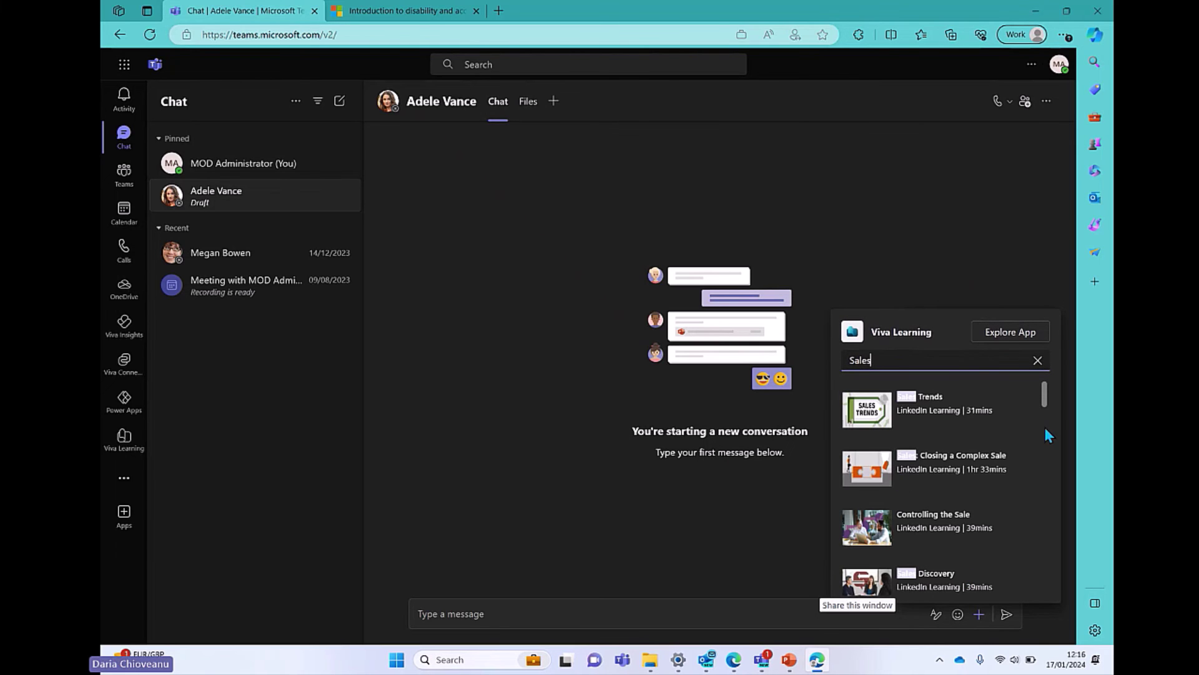
left_click_drag(1046, 394, 1044, 421)
left_click(927, 414)
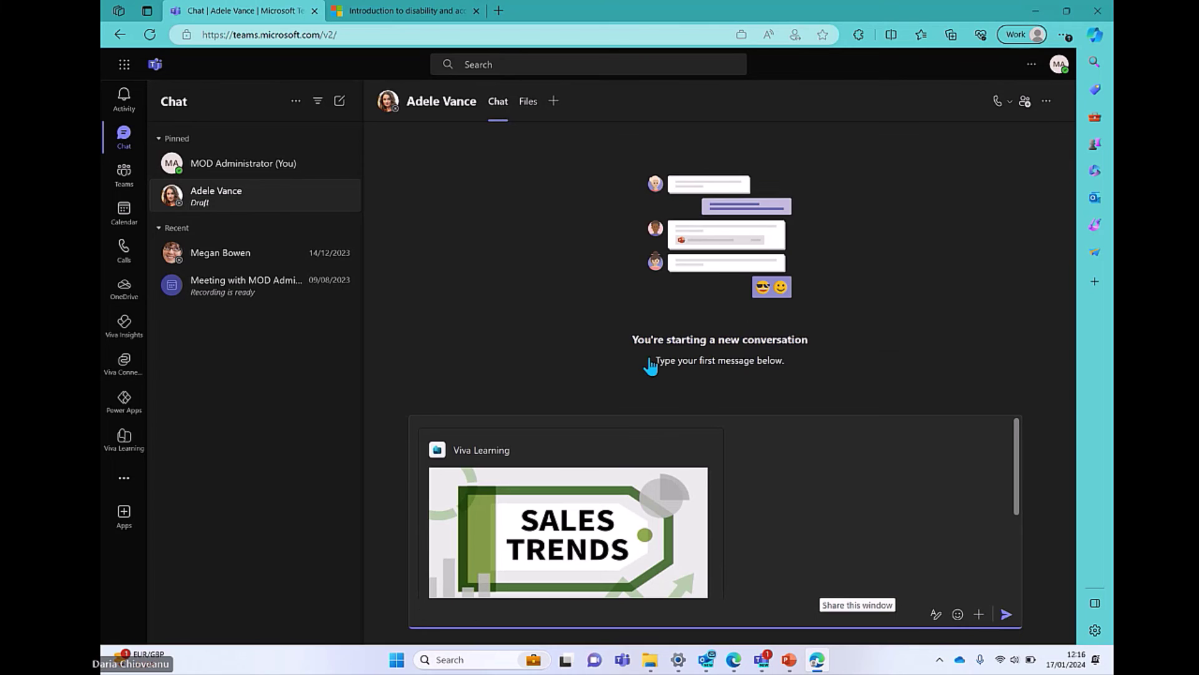
left_click(1007, 616)
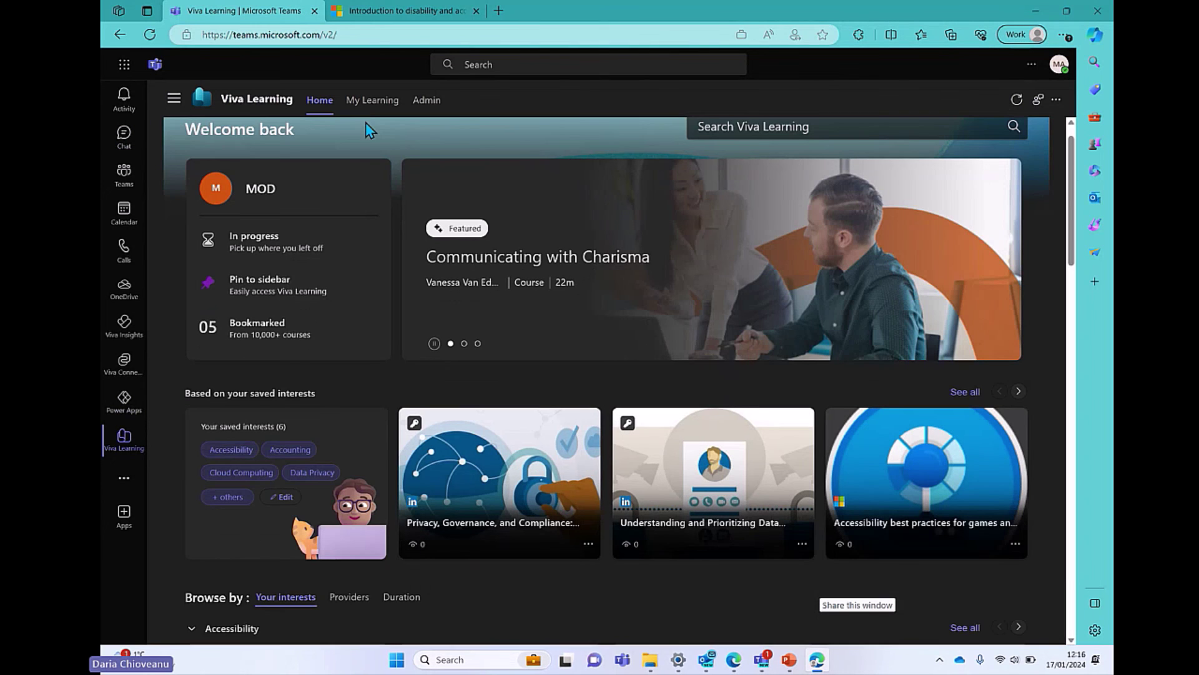
- Share a saved-interests course with a colleague in Teams and dismiss the confirmation
scroll(517, 487, "down", 1)
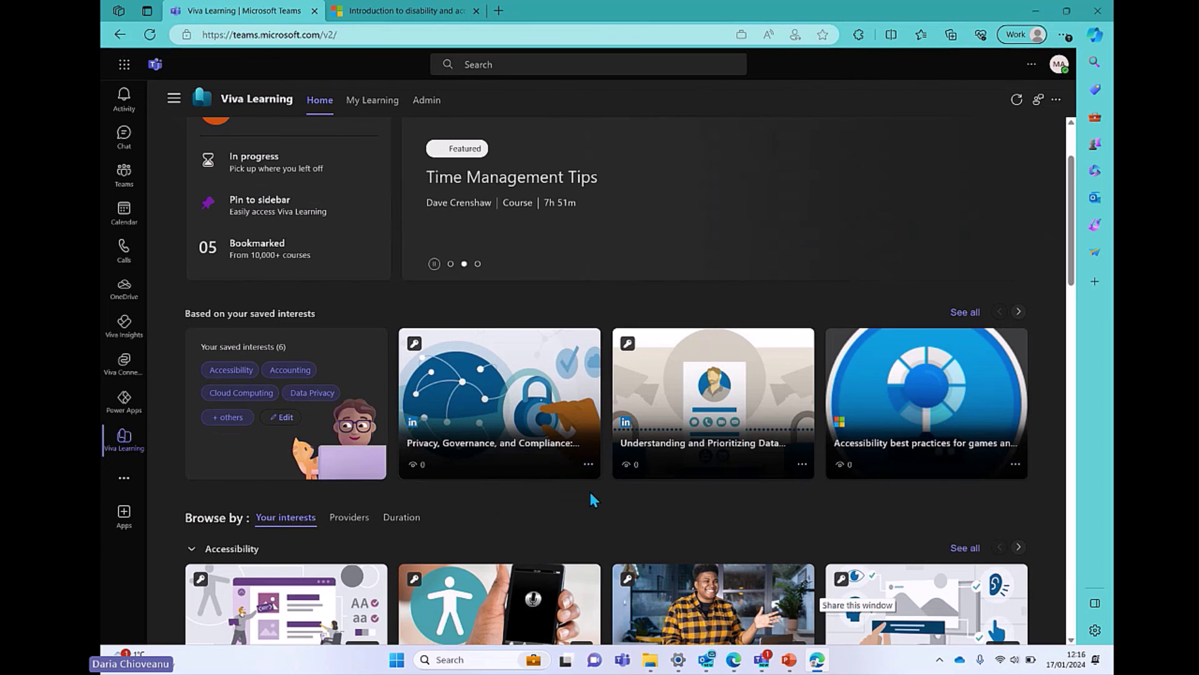
left_click(567, 464)
left_click(532, 493)
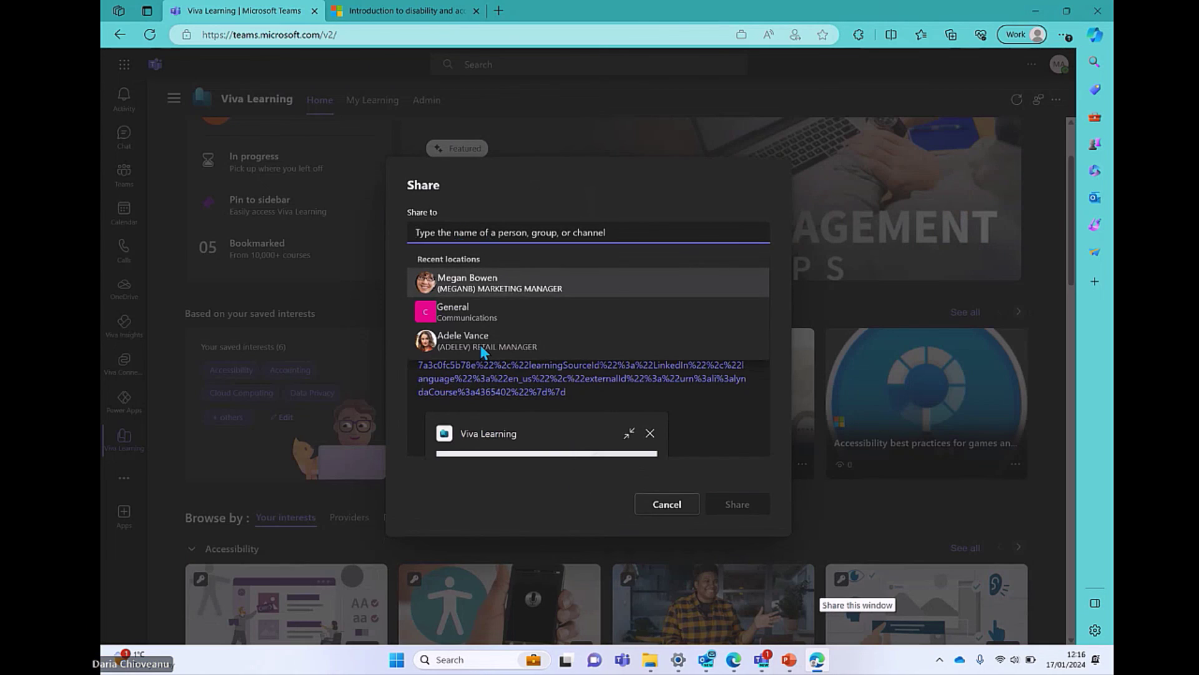
left_click(501, 278)
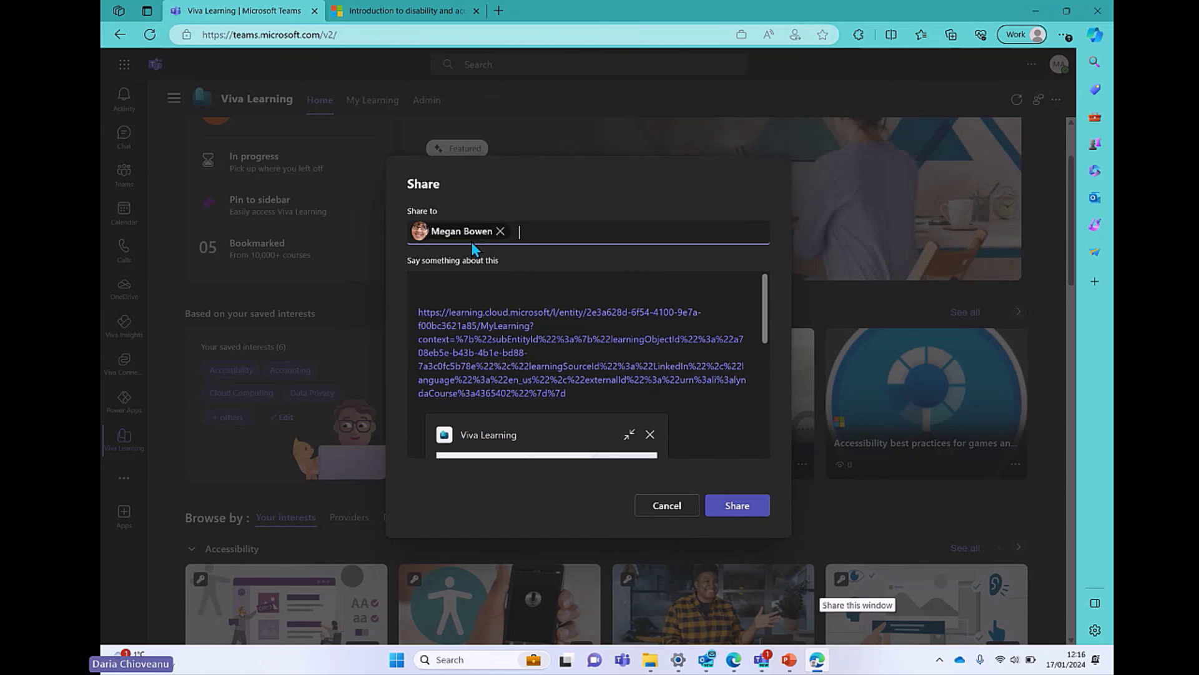
left_click(737, 505)
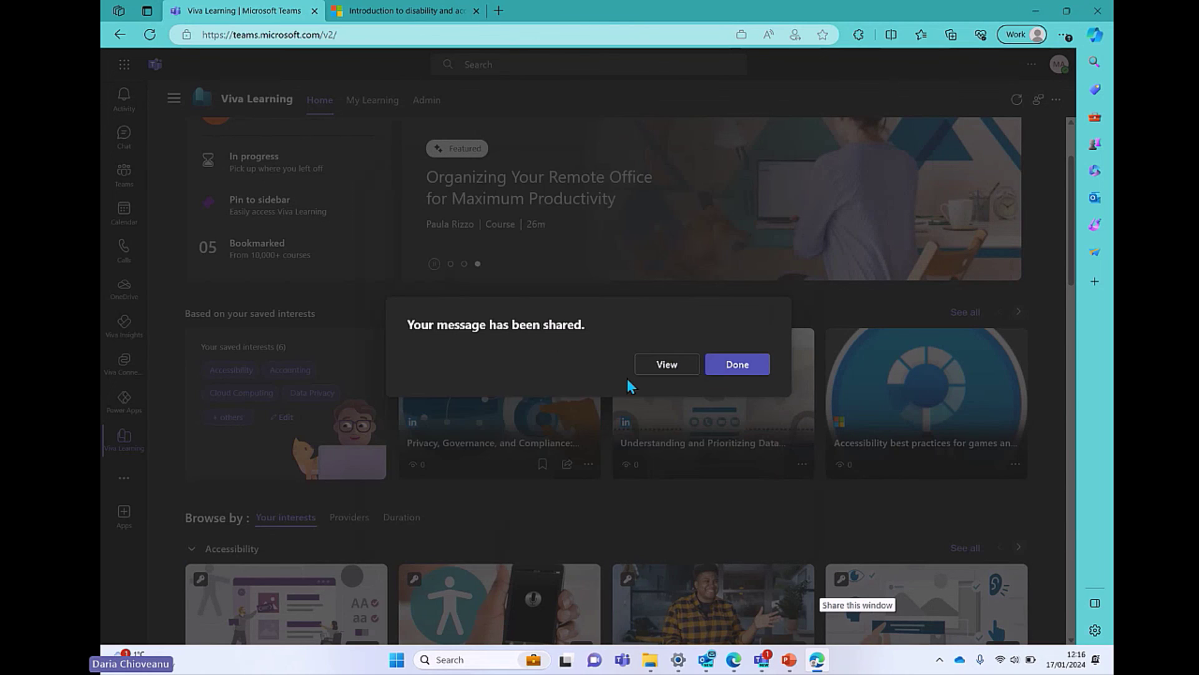
left_click(737, 365)
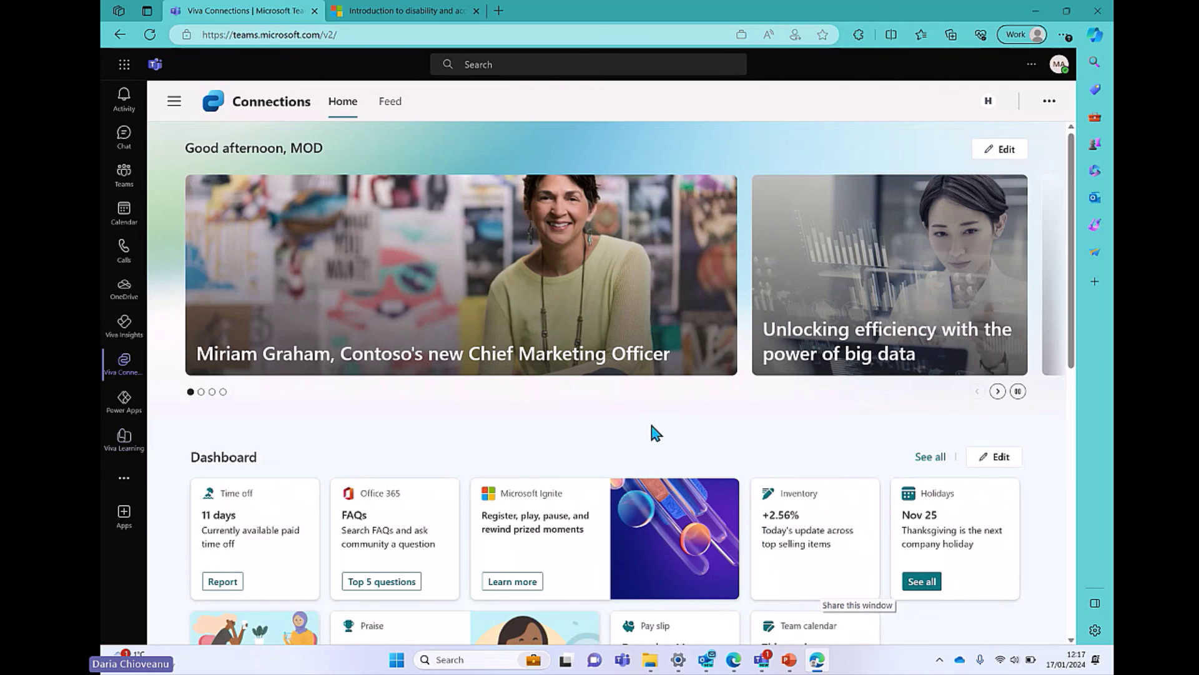
- Switch from Viva Connections to the Viva Learning Home page through the Viva app launcher
left_click(174, 102)
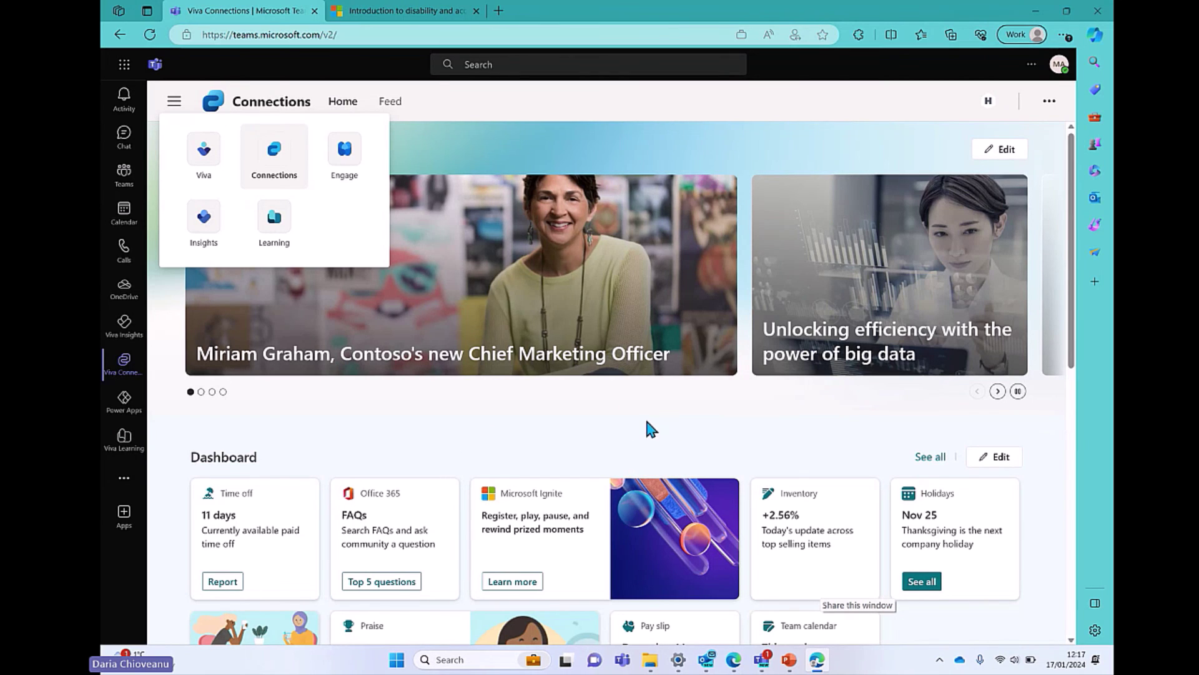
left_click(111, 490)
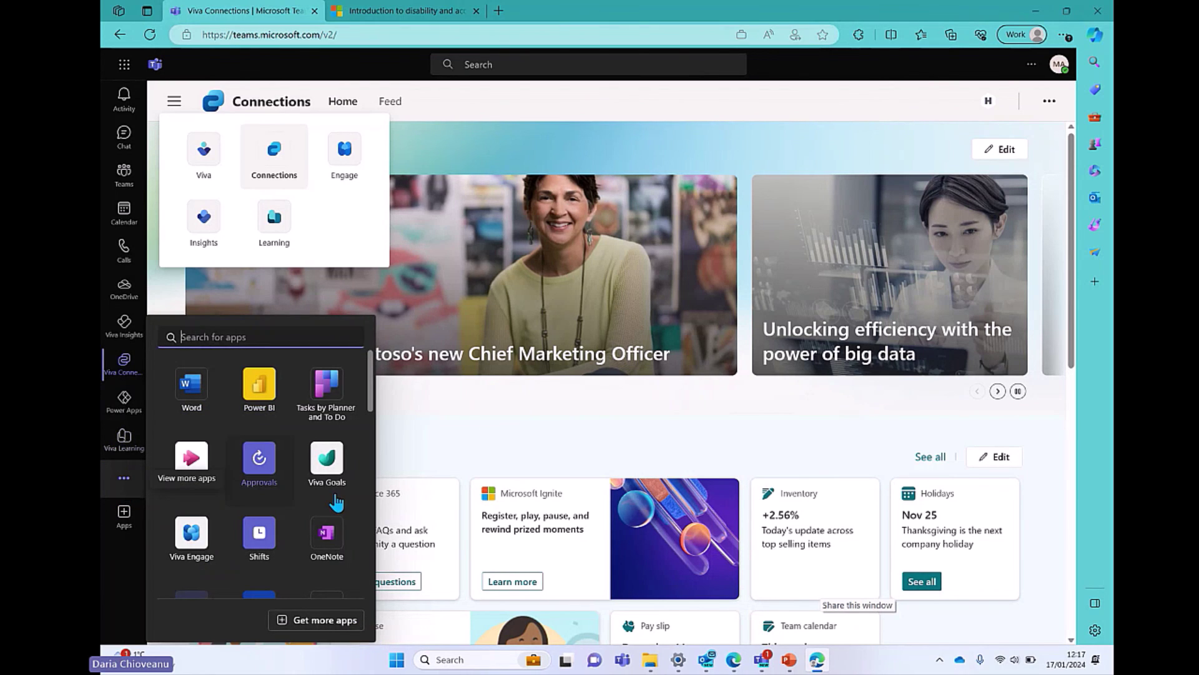
left_click(485, 431)
left_click(175, 103)
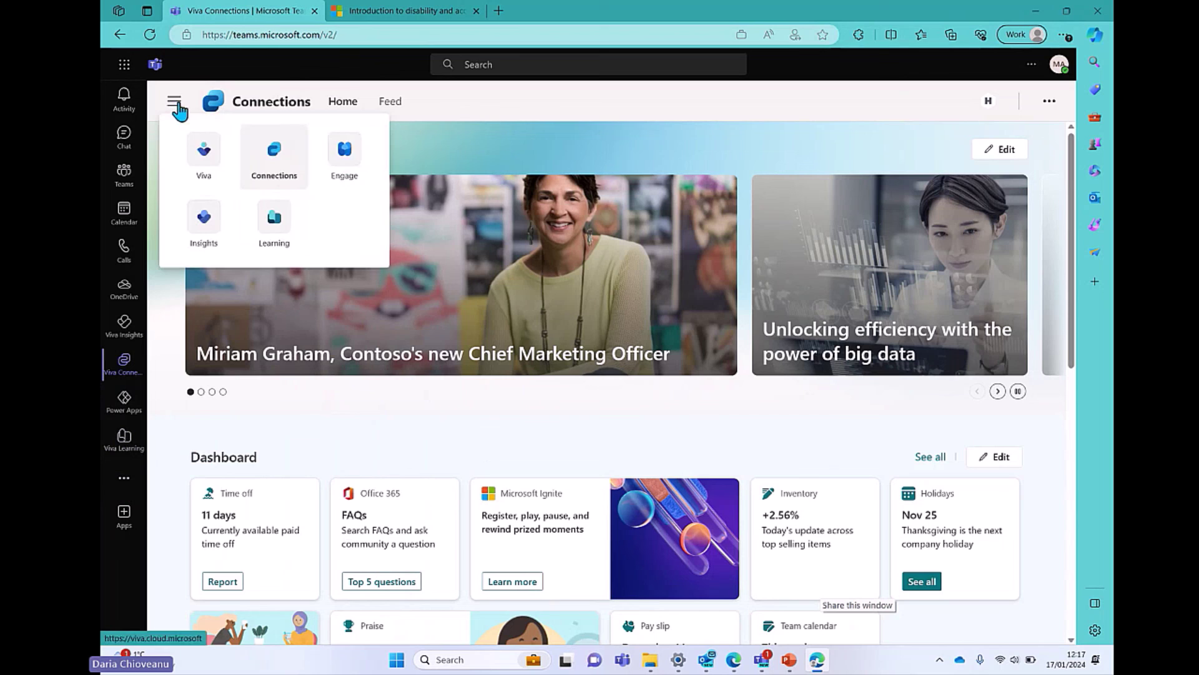
left_click(283, 232)
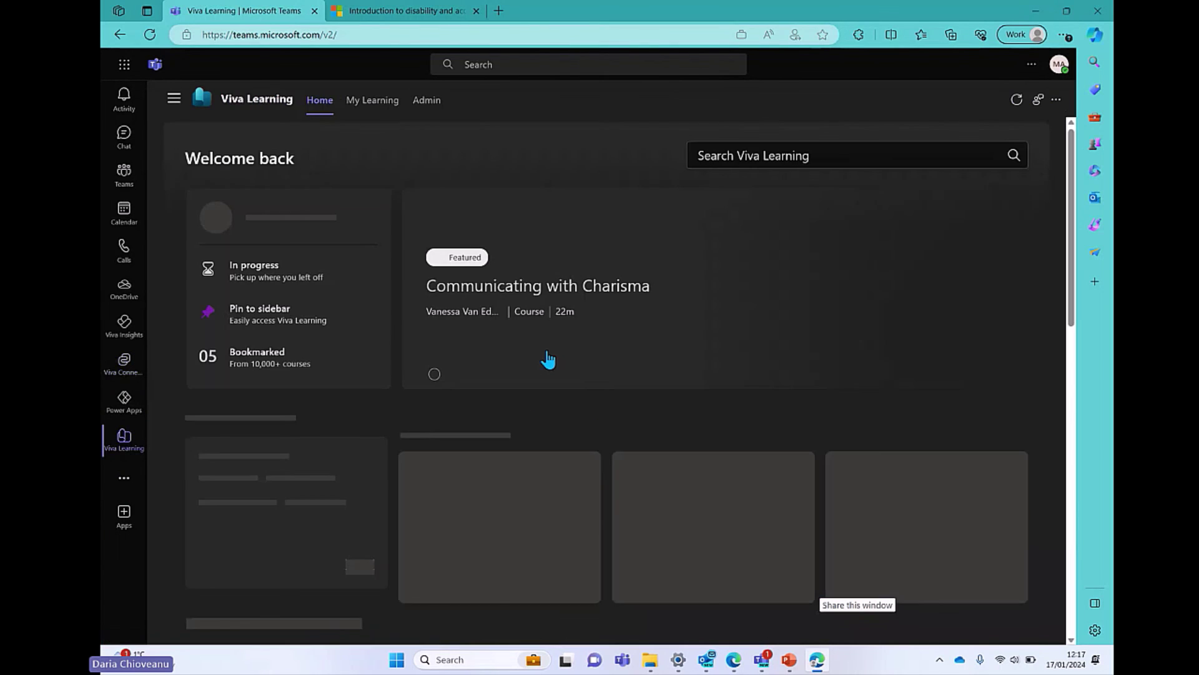